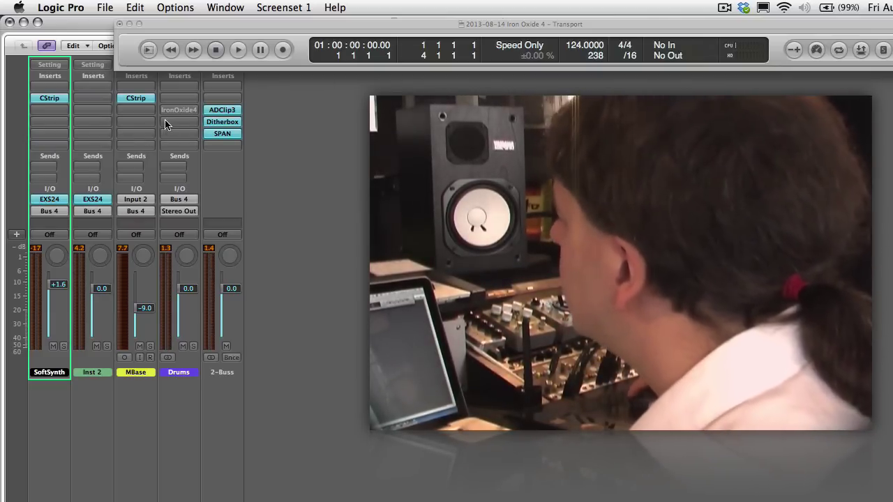
Open IronOxide4 on the Drums channel and position its window over the mixer.
left_click(176, 110)
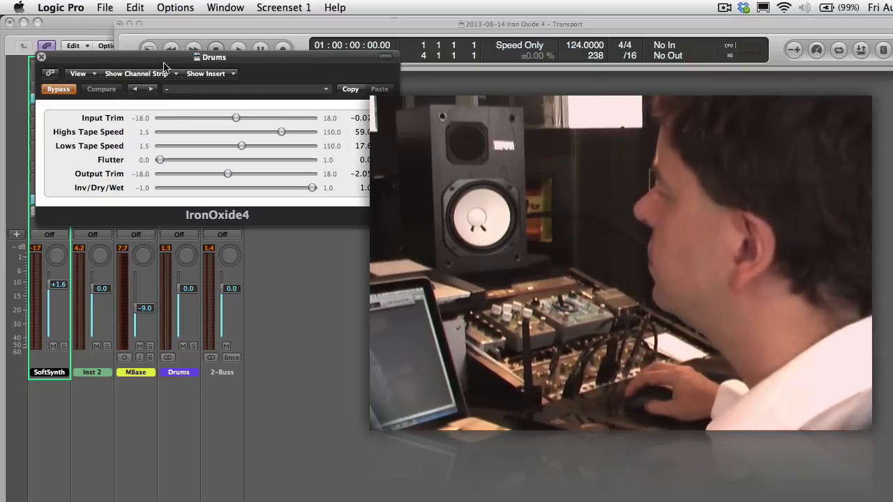
left_click_drag(162, 66, 134, 87)
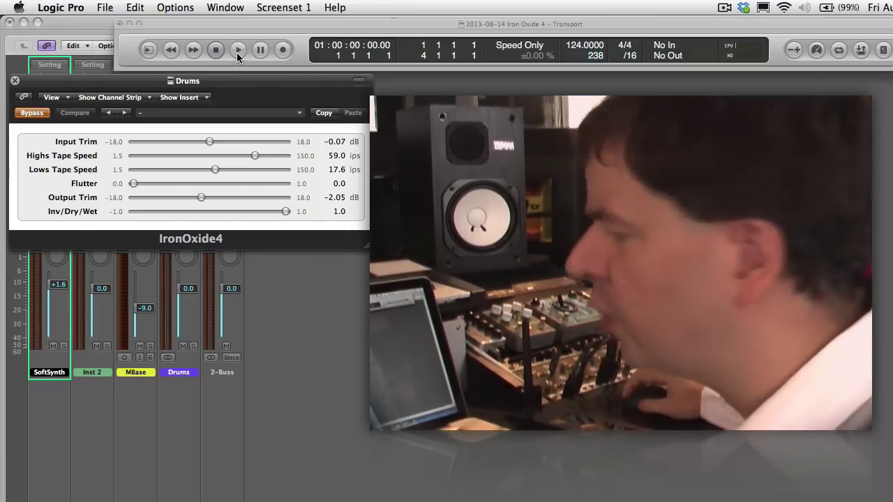
Start, stop and restart playback so the project plays from the beginning.
left_click(236, 53)
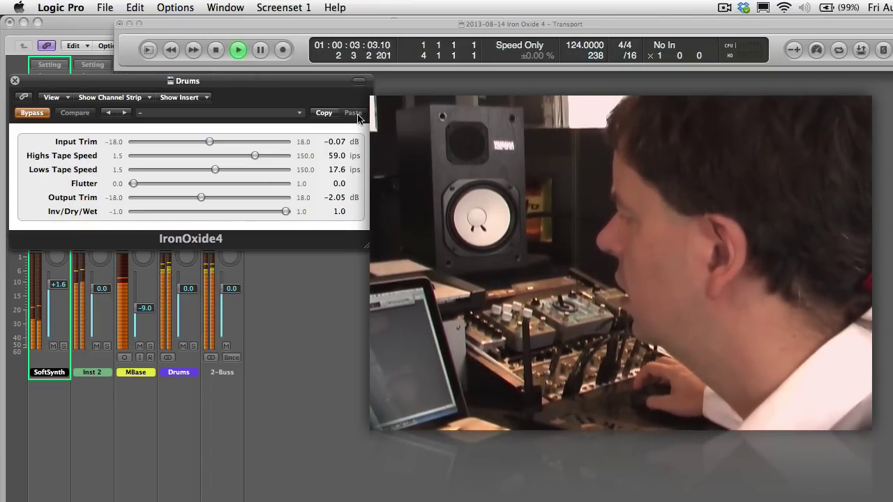
left_click(219, 49)
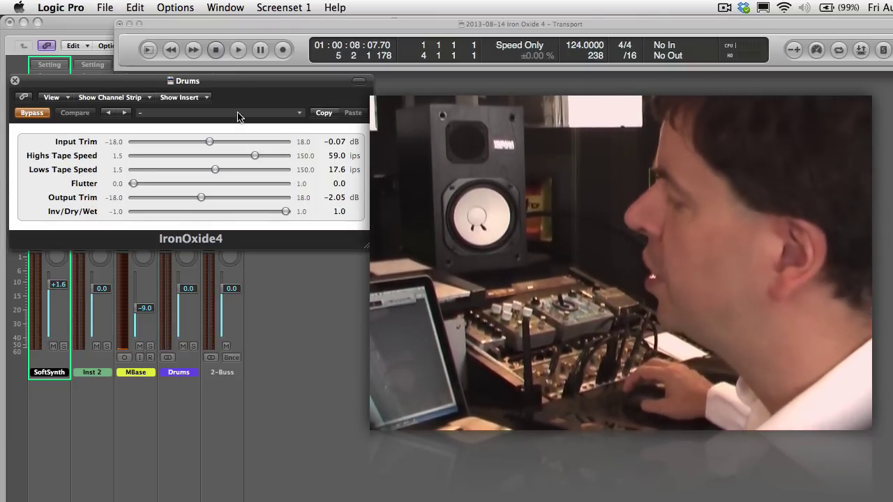
left_click(238, 51)
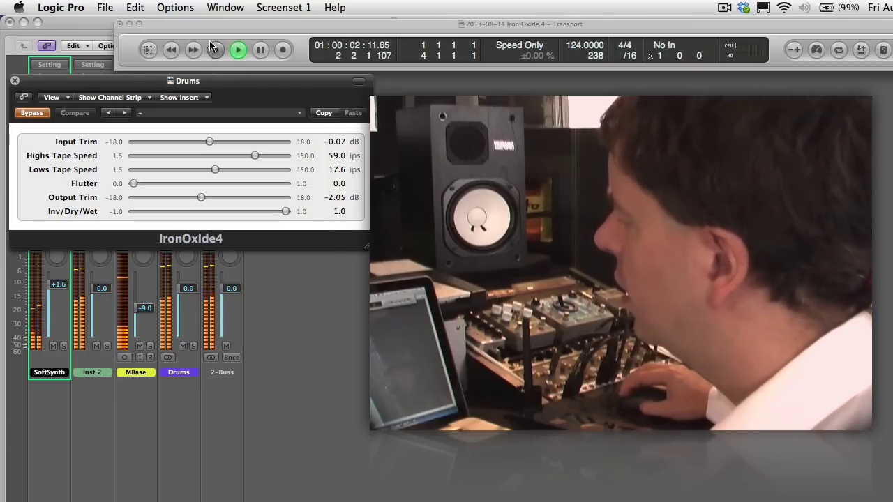
left_click(238, 49)
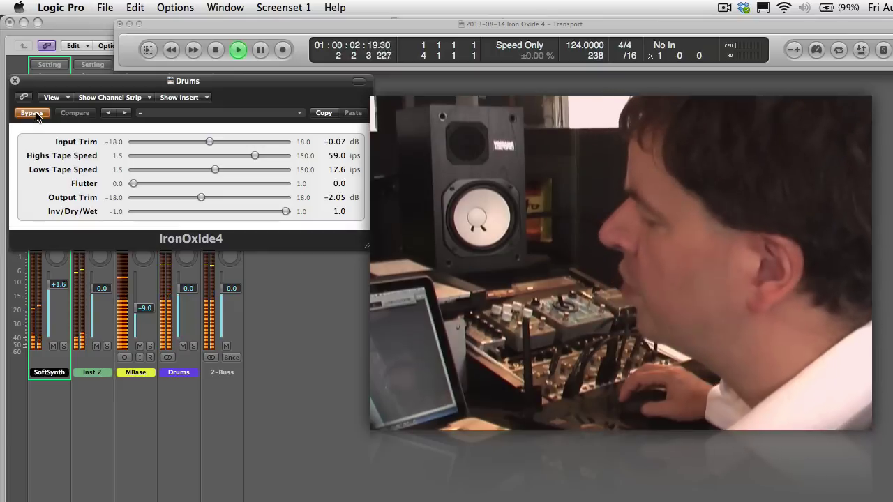
Unbypass IronOxide4 and set Input Trim 12.86 dB, Output Trim -6.69 dB, Inv/Dry/Wet 0.208.
left_click(35, 116)
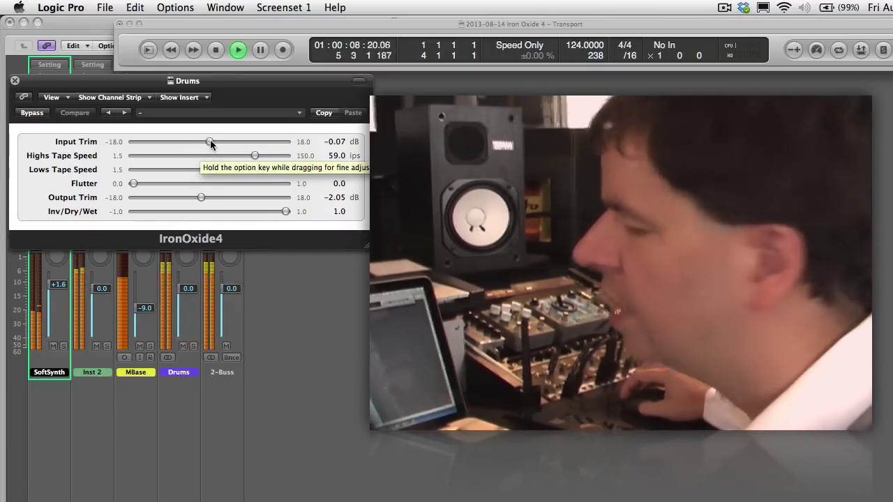
mouse_move(211, 141)
left_mouse_down()
mouse_move(263, 137)
mouse_move(211, 144)
left_mouse_up()
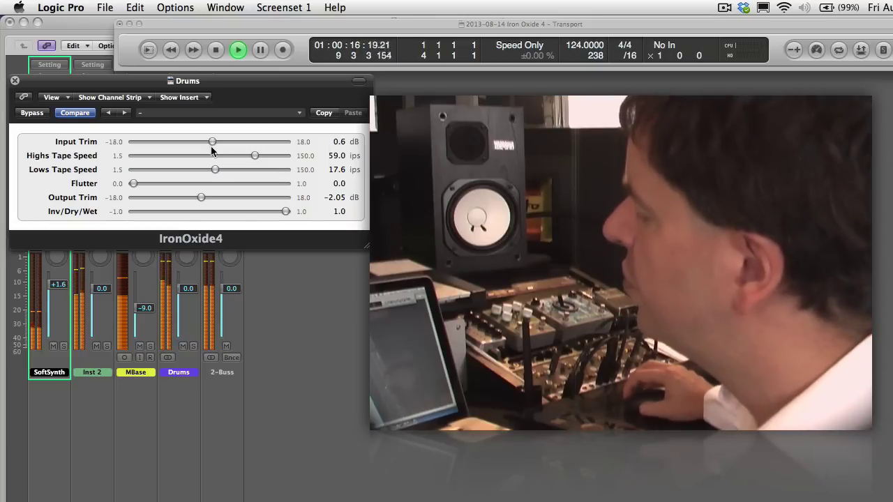
left_click_drag(196, 196, 178, 198)
left_click_drag(213, 140, 278, 137)
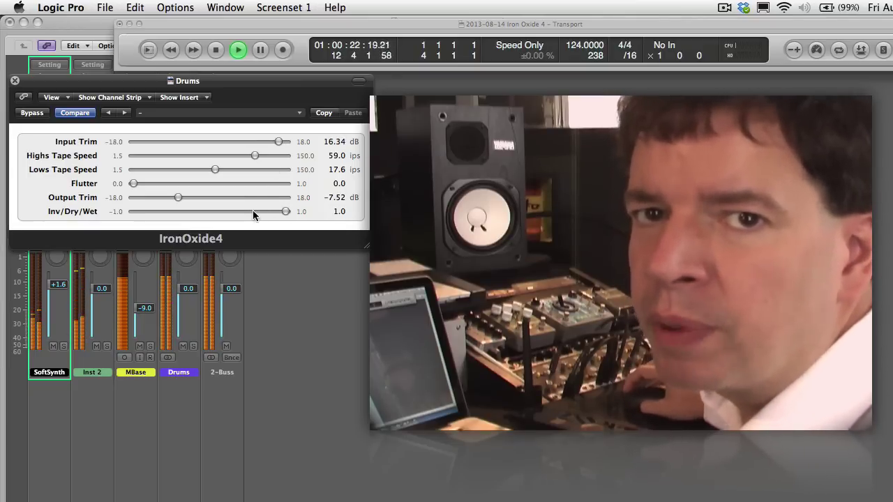
left_click_drag(286, 211, 251, 219)
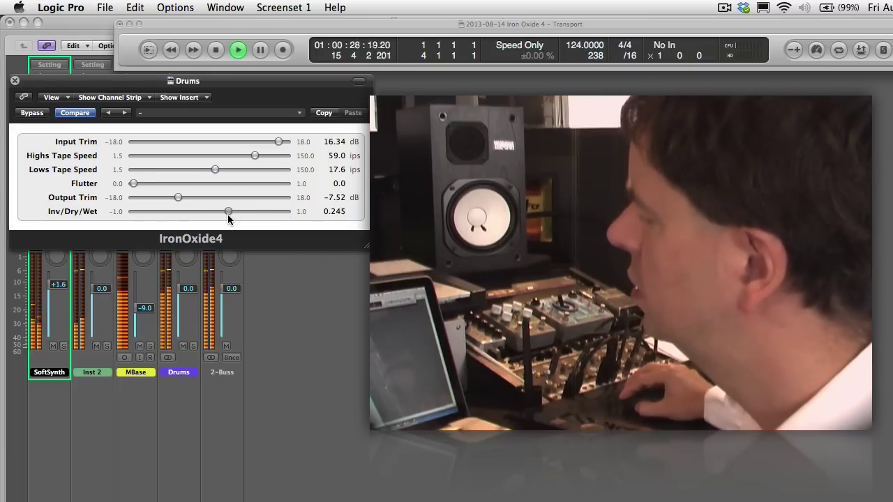
left_click_drag(225, 219, 225, 218)
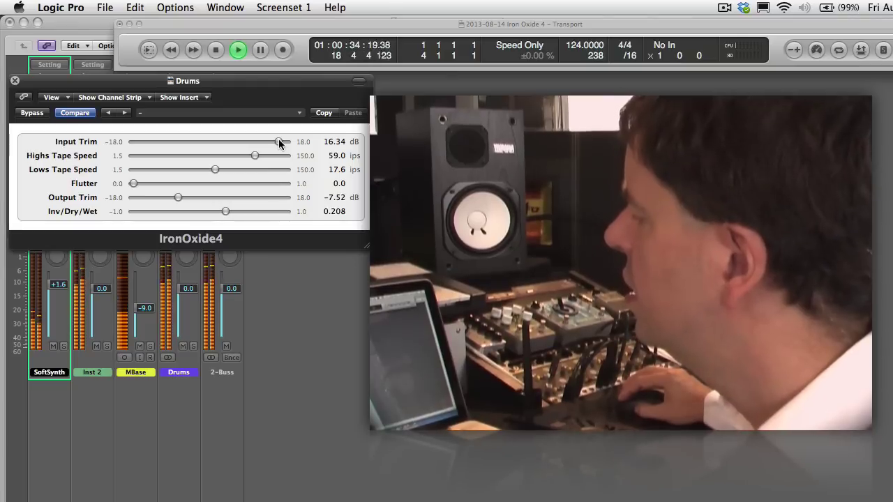
left_click_drag(279, 138, 263, 142)
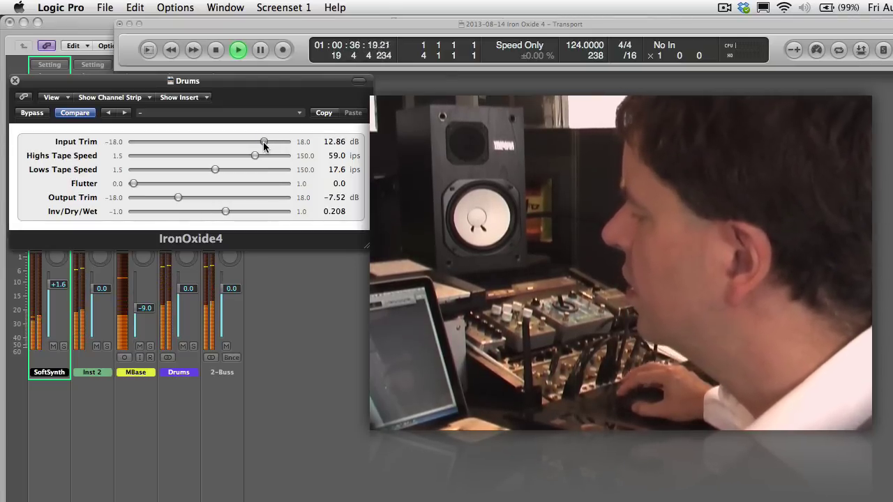
left_click_drag(179, 196, 182, 197)
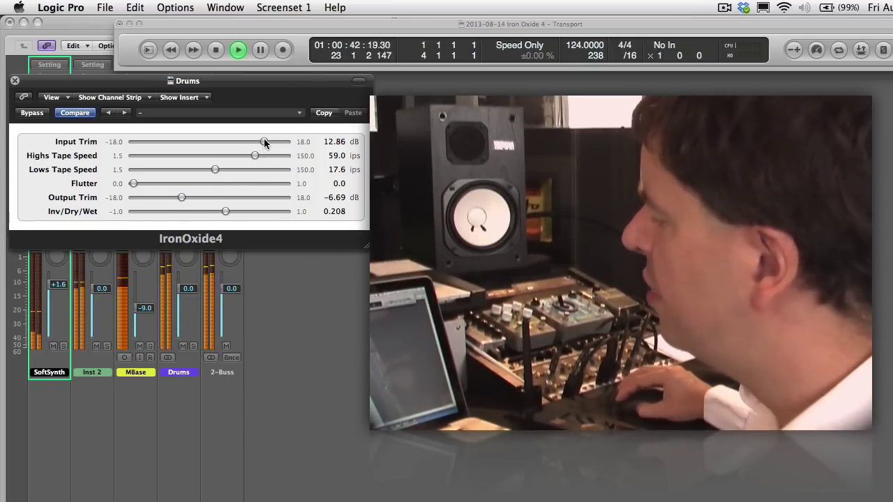
Set Inv/Dry/Wet to 1.0, Highs Tape Speed 57.8 ips, Lows 26.4 ips, Input Trim 10.04 dB.
left_click_drag(225, 212, 329, 212)
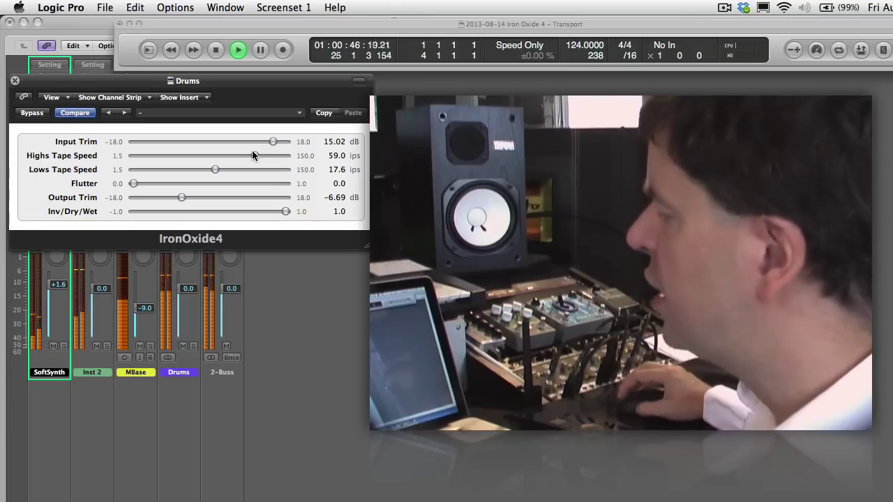
left_click_drag(254, 155, 232, 157)
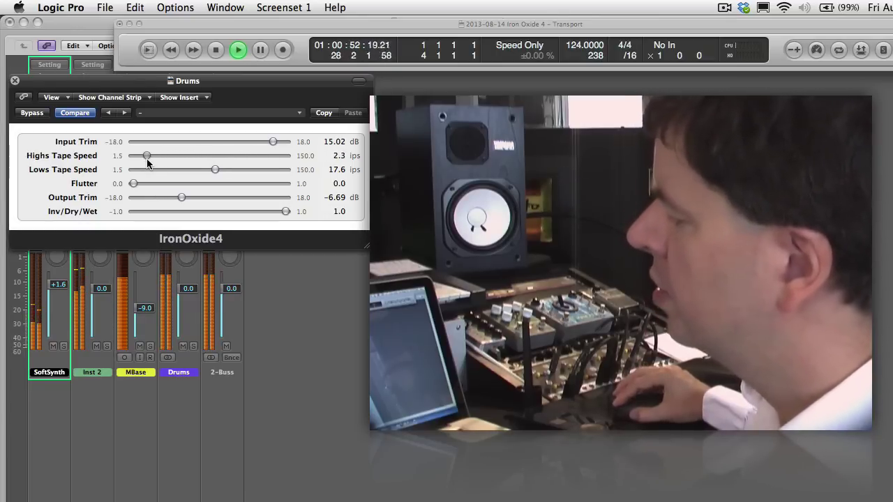
mouse_move(147, 162)
left_mouse_down()
mouse_move(136, 158)
mouse_move(161, 158)
left_mouse_up()
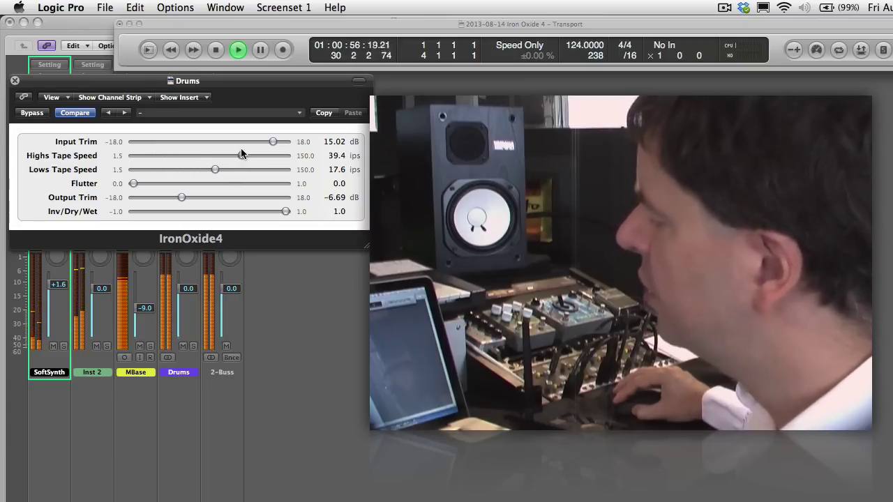
left_click_drag(242, 153, 223, 170)
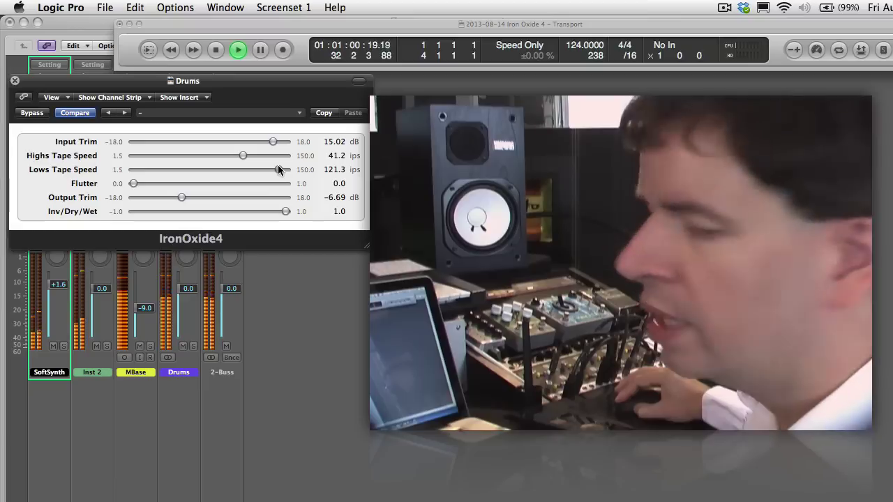
left_click_drag(278, 169, 227, 167)
left_click_drag(267, 139, 254, 143)
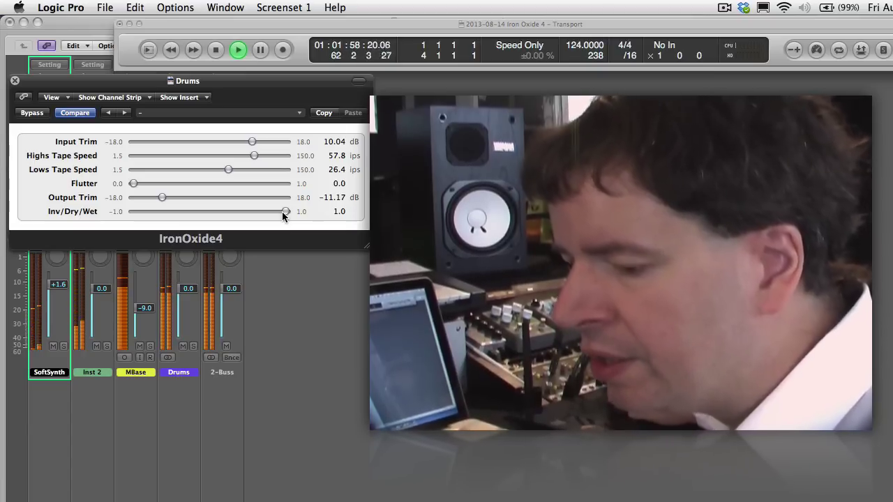
Restart playback from the beginning and lower Inv/Dry/Wet to -0.528.
left_click(216, 51)
left_click(216, 50)
left_click(236, 48)
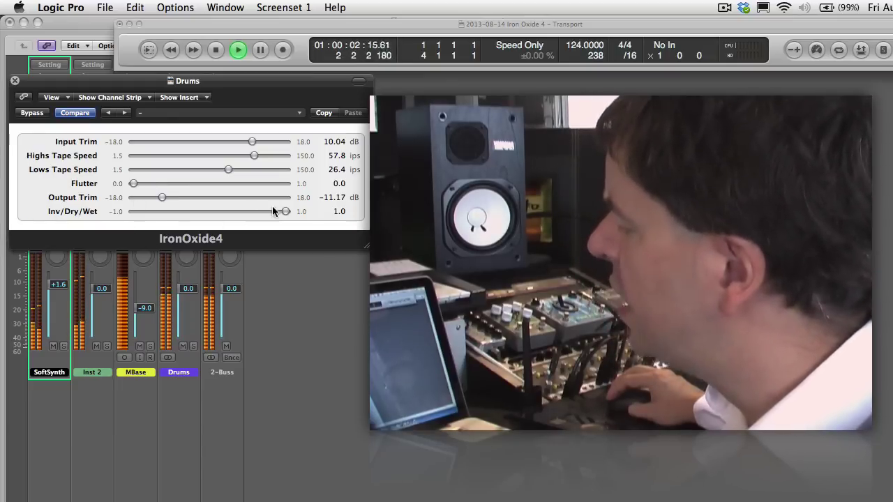
left_click_drag(282, 212, 168, 213)
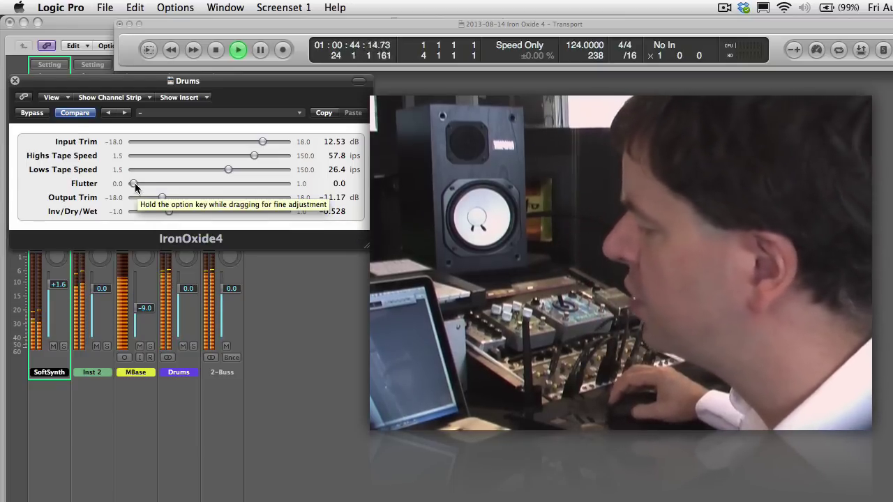
Nudge Inv/Dry/Wet wetter to -0.427, then sweep Flutter up to 1.0 and back to 0.0.
left_click_drag(168, 211, 175, 211)
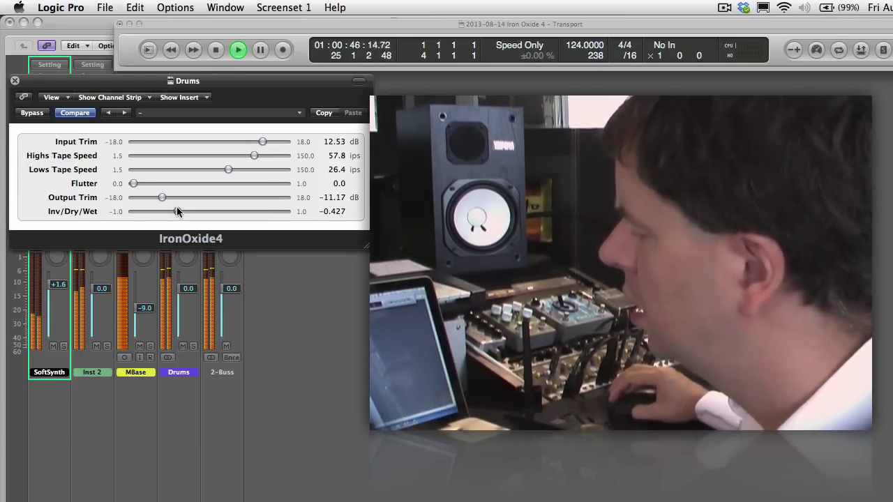
left_click_drag(133, 183, 171, 186)
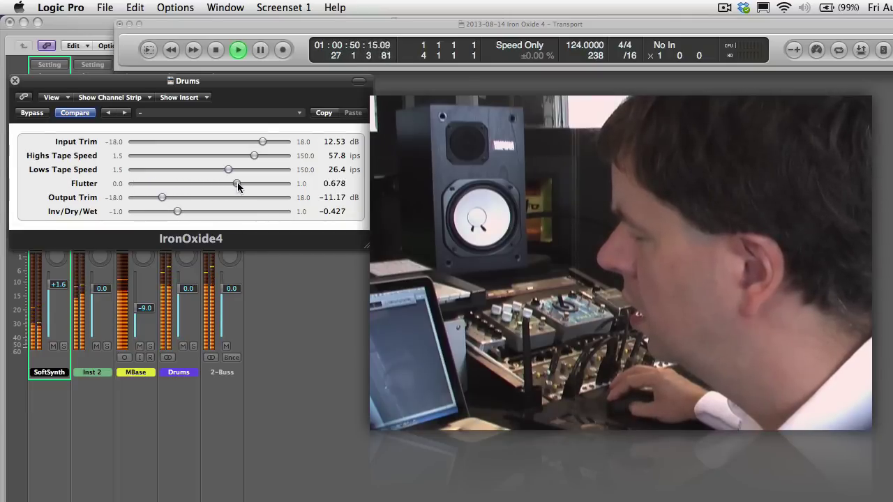
left_click_drag(242, 182, 243, 181)
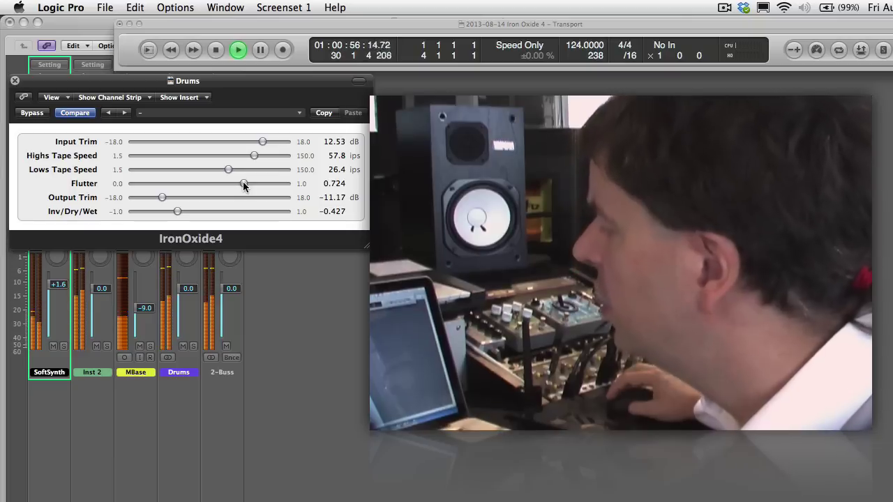
left_click_drag(243, 182, 290, 183)
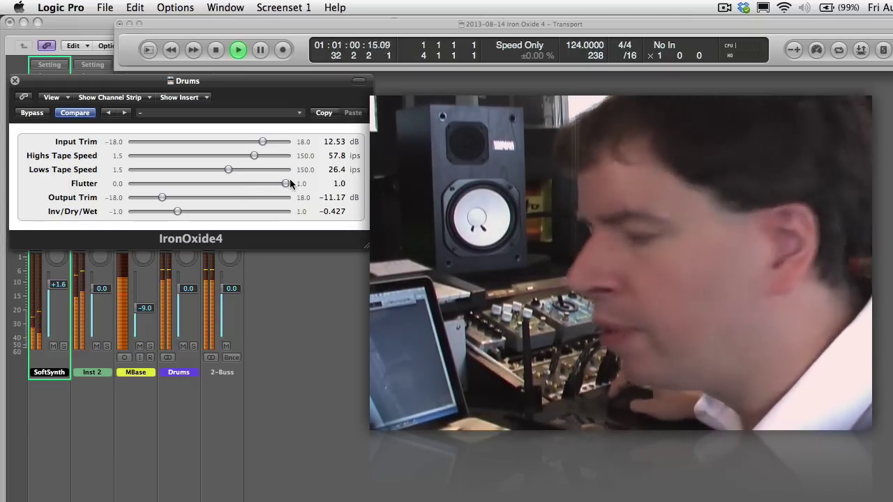
left_click_drag(286, 183, 133, 184)
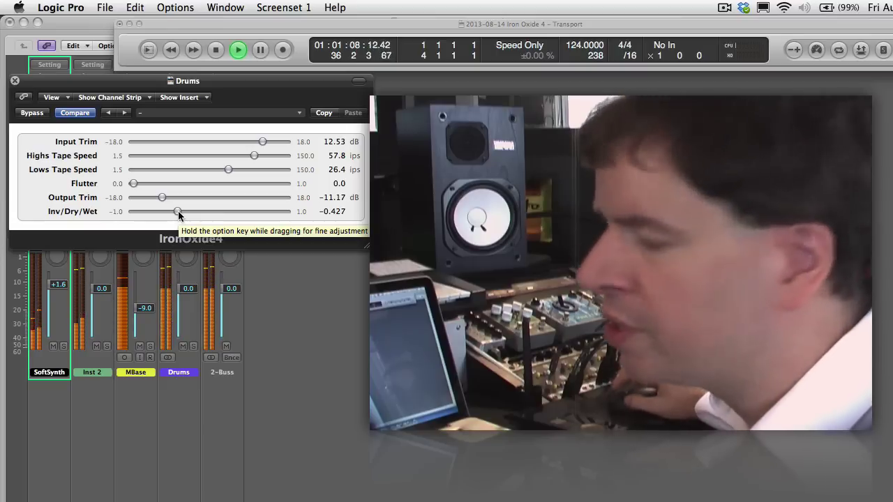
Go fully wet with Highs 4.7 ips, Lows 7.9 ips, Input Trim 6.07 dB, and Flutter 0.945.
left_click_drag(178, 210, 286, 209)
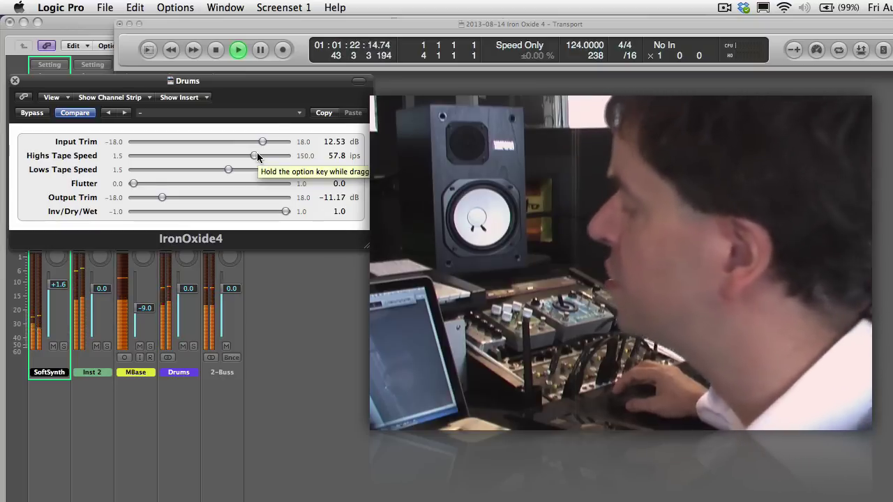
left_click_drag(257, 155, 226, 172)
left_click_drag(159, 176, 136, 171)
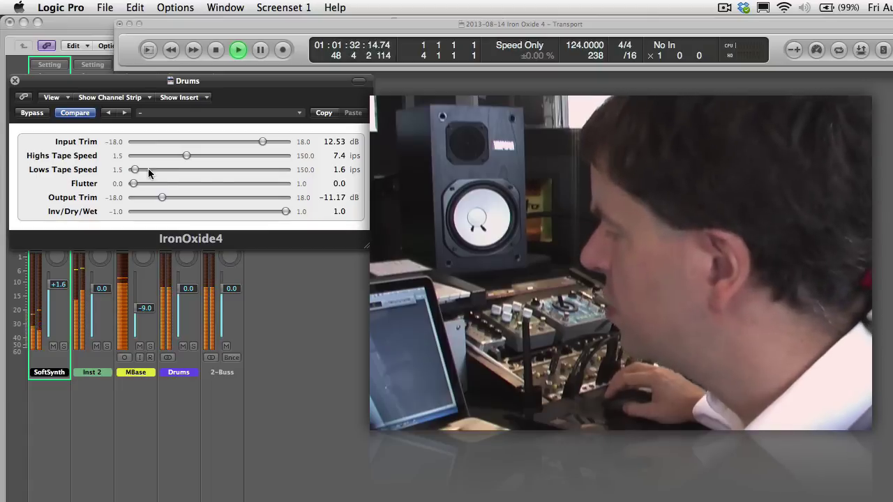
left_click_drag(262, 143, 269, 143)
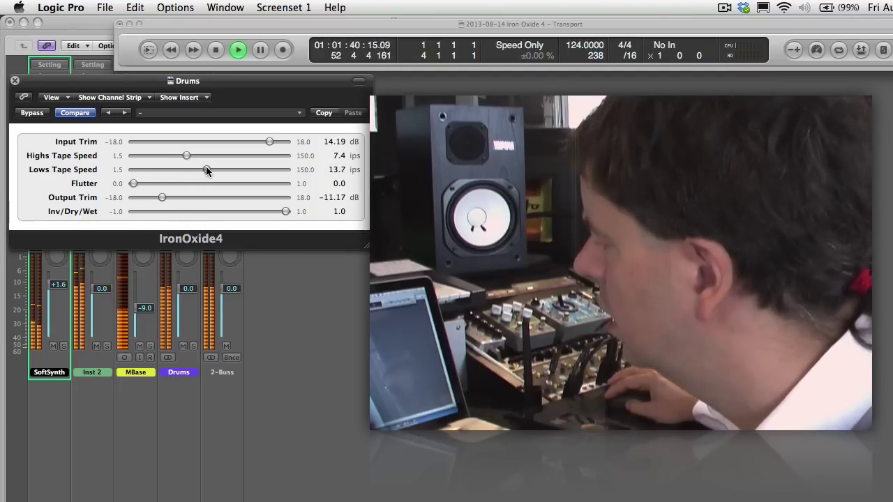
left_click_drag(206, 167, 197, 168)
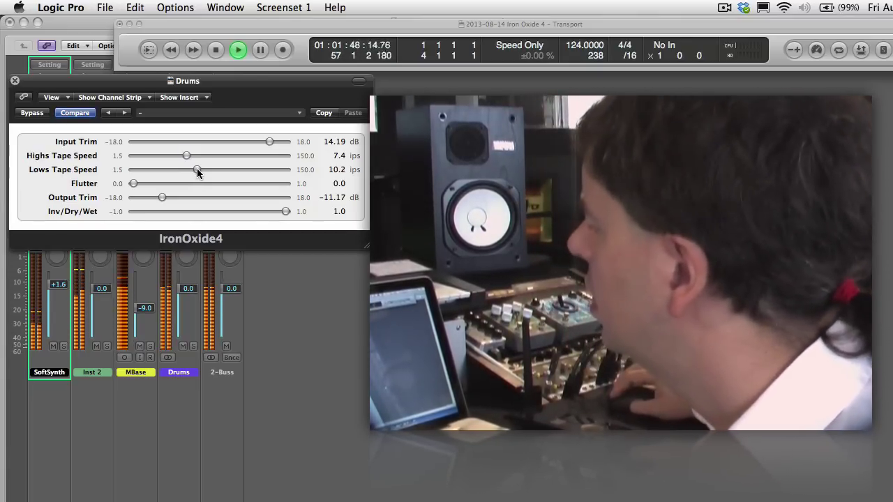
left_click_drag(197, 172, 194, 174)
left_click_drag(259, 148, 214, 145)
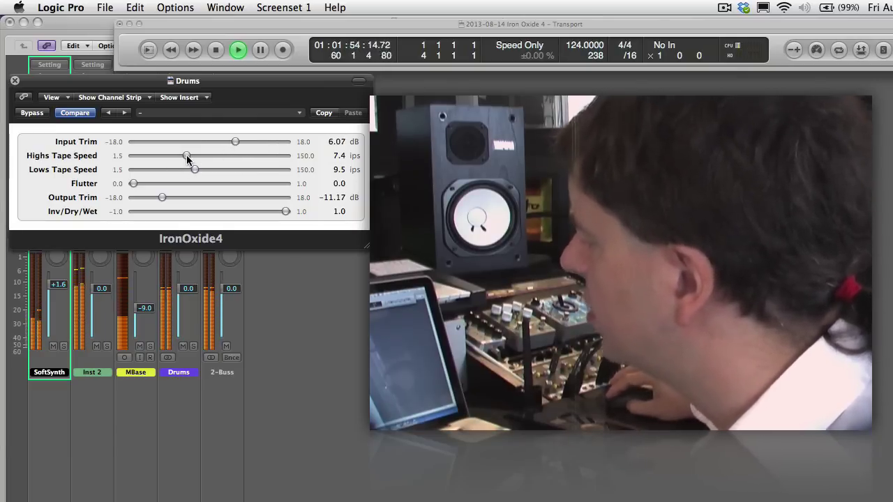
left_click_drag(186, 154, 195, 157)
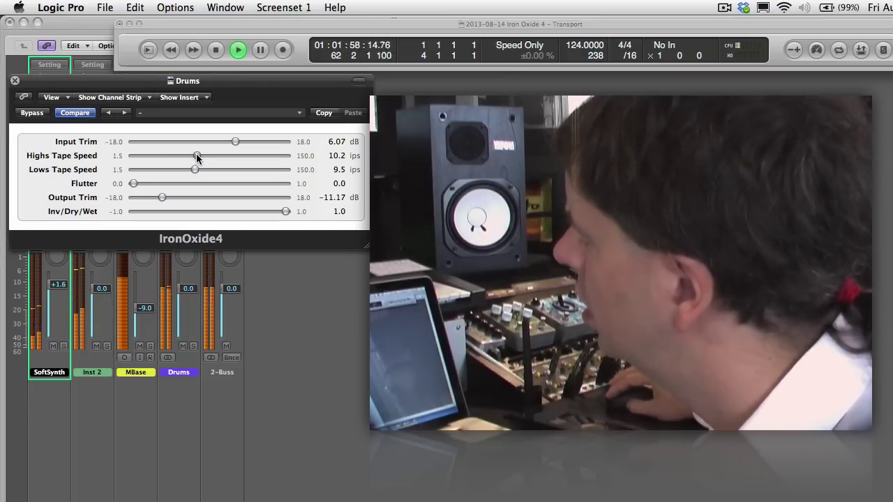
left_click_drag(170, 156, 154, 176)
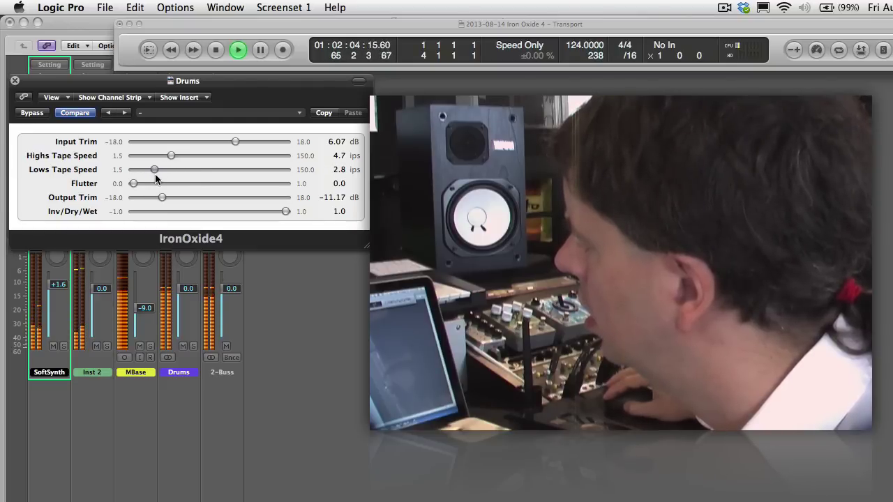
left_click_drag(174, 172, 188, 172)
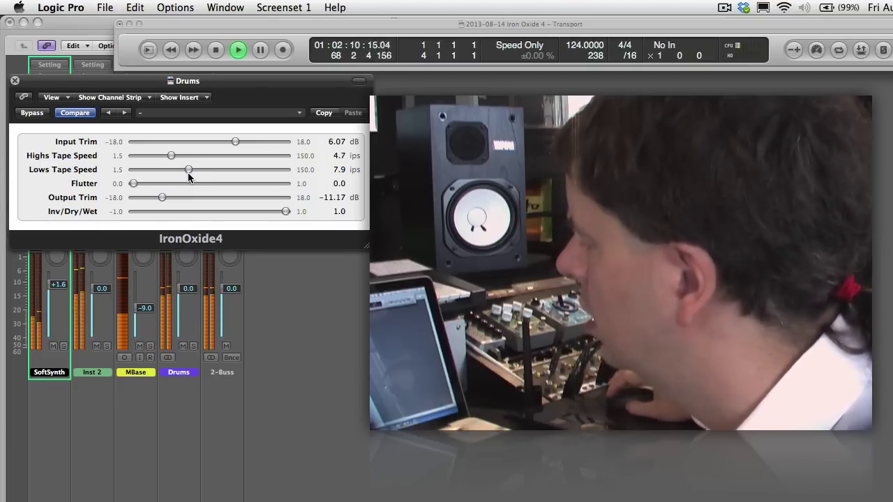
left_click_drag(133, 184, 248, 183)
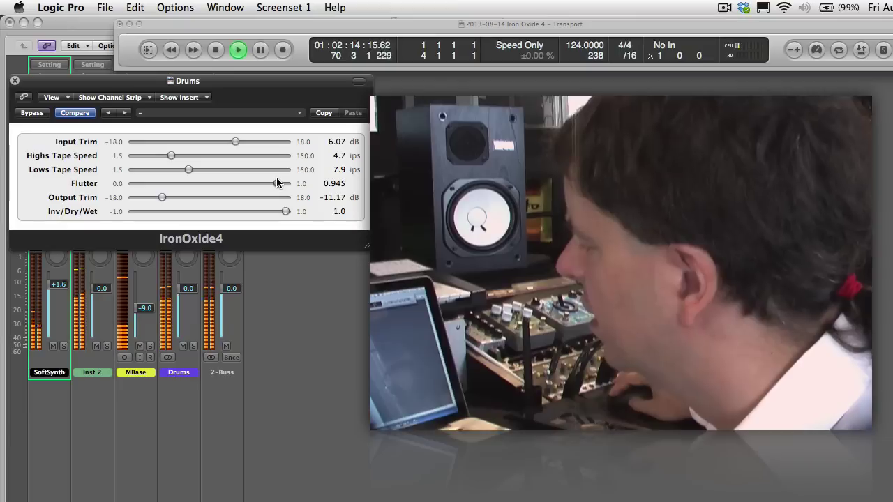
Return Flutter to 0.0 and nudge Output Trim up to about -10 dB.
left_click_drag(276, 178, 279, 179)
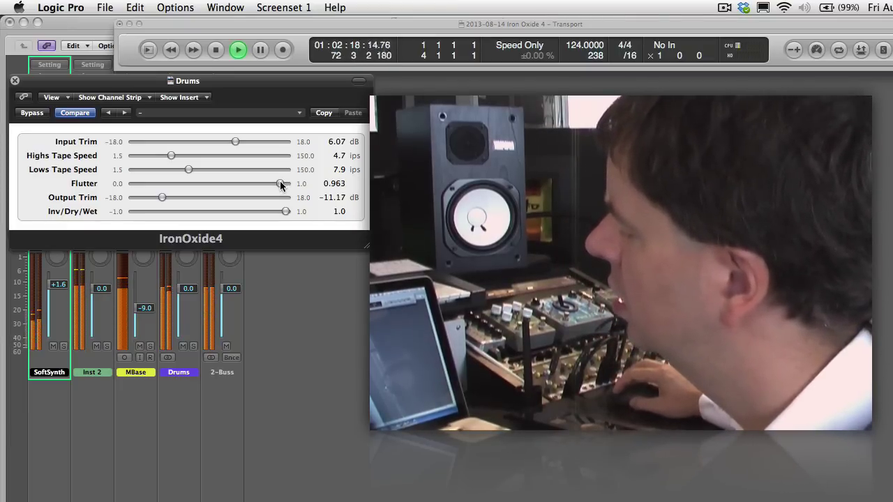
left_click_drag(280, 181, 124, 185)
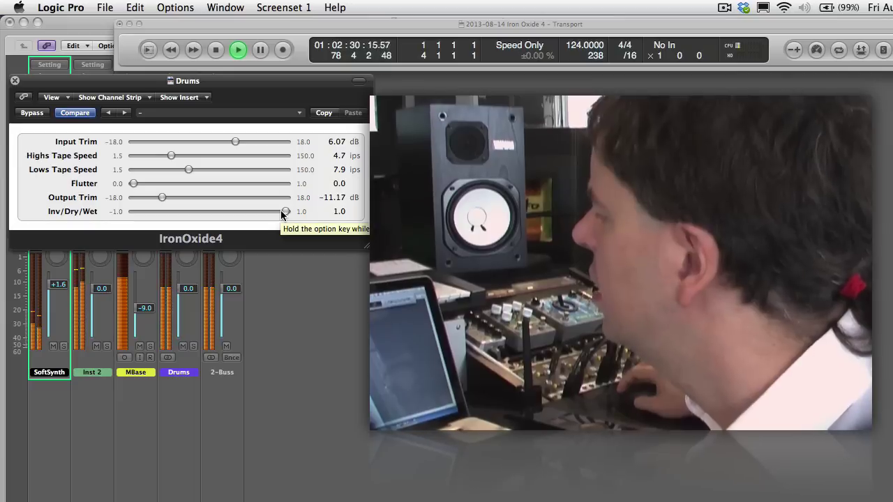
left_click_drag(163, 198, 162, 200)
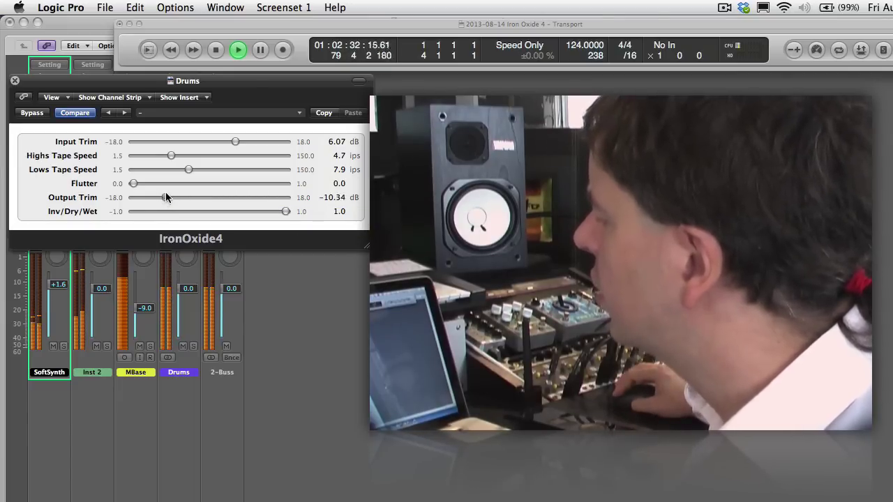
Pull Inv/Dry/Wet down to -0.749 and raise Highs Tape Speed to 9.3 ips.
left_click_drag(290, 210, 210, 218)
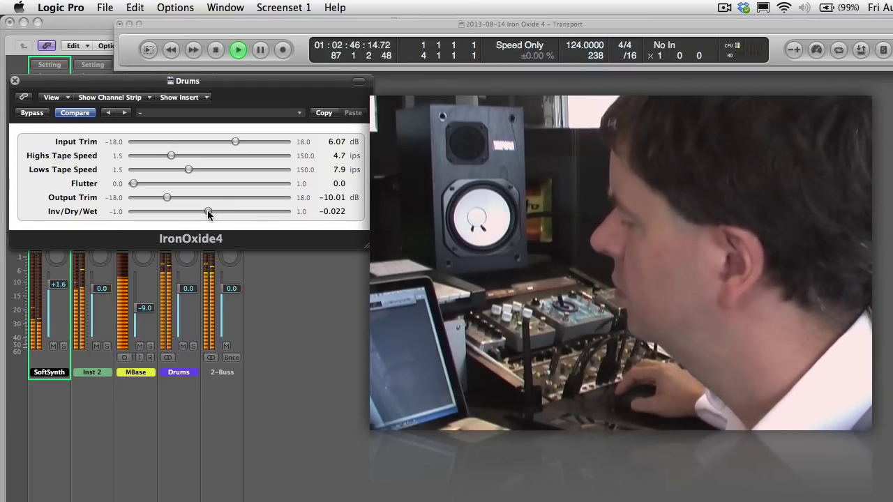
left_click_drag(208, 211, 170, 215)
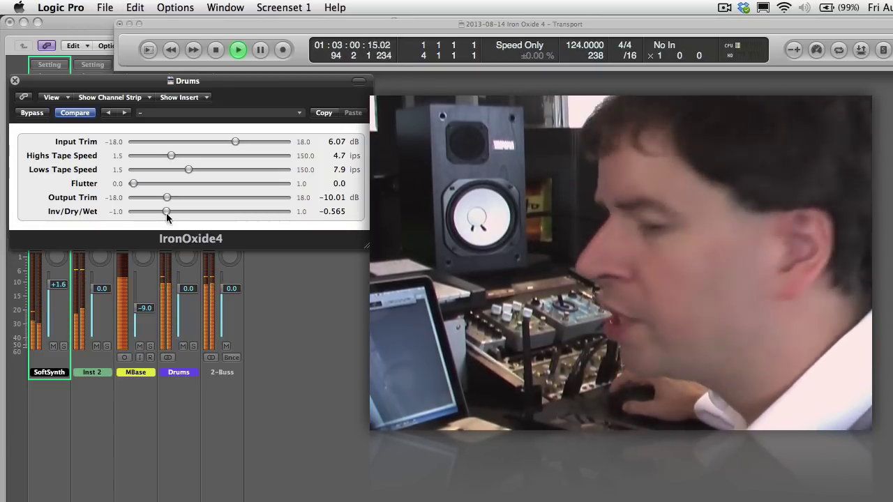
left_click_drag(166, 212, 166, 212)
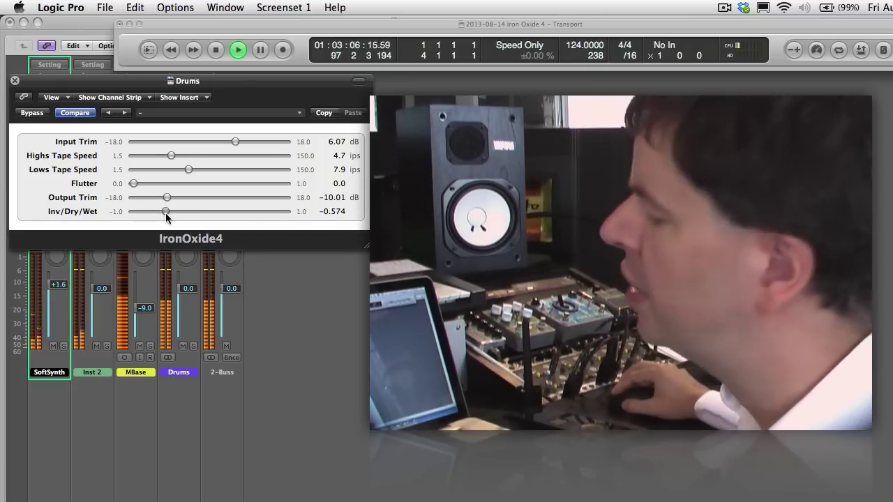
left_click_drag(166, 213, 139, 214)
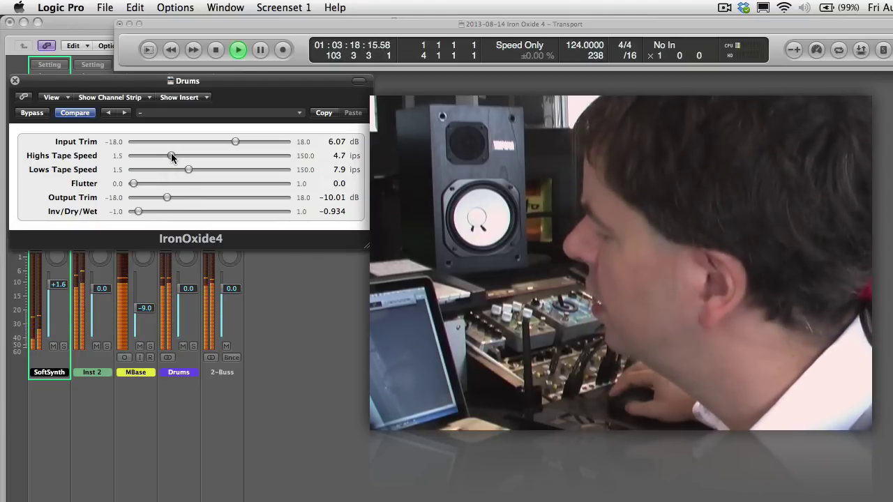
left_click_drag(176, 152, 192, 150)
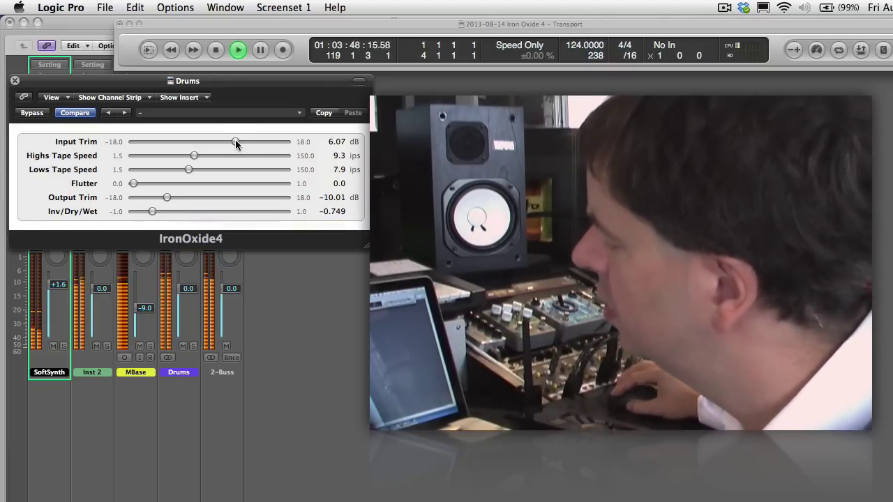
Set Input Trim to 8.39 dB, the mix fully wet at 1.0, and Highs Tape Speed 7.4 ips.
left_click_drag(237, 142, 240, 142)
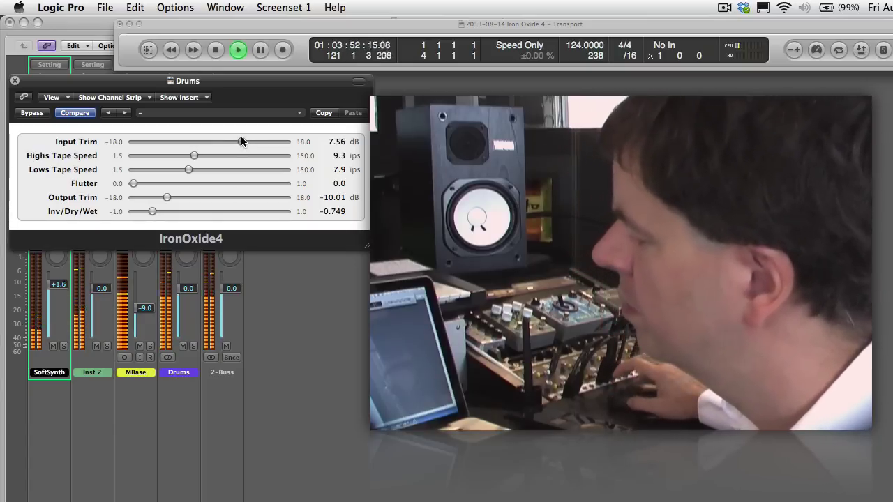
left_click_drag(240, 142, 240, 143)
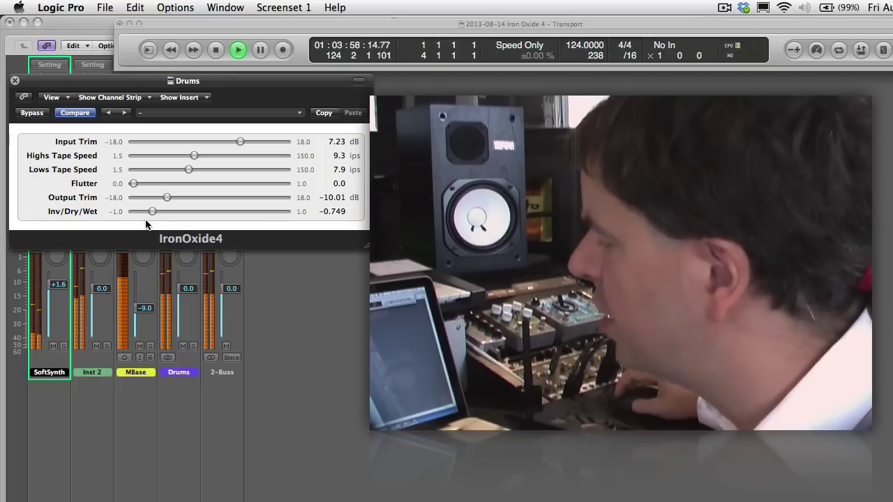
left_click_drag(156, 211, 197, 211)
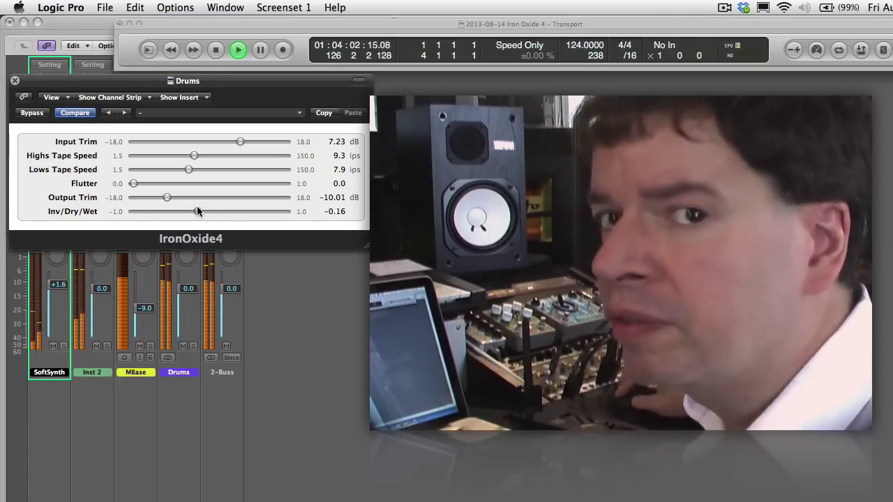
left_click(197, 211, "alt")
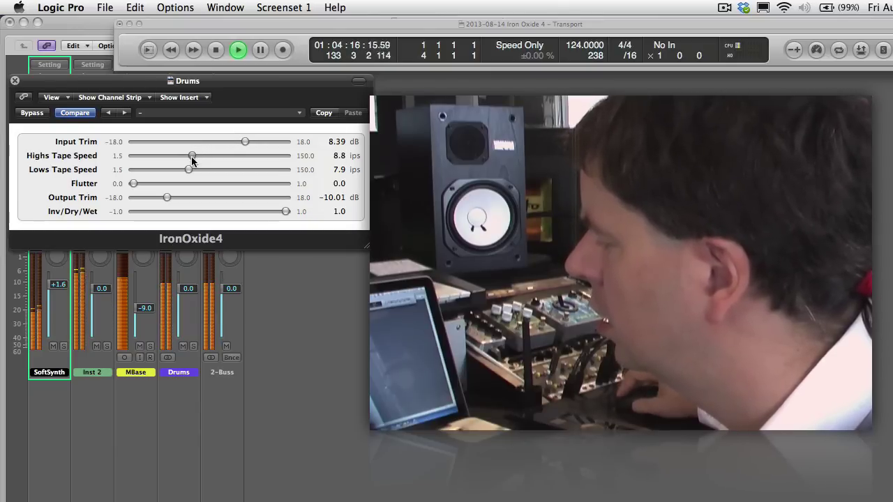
left_click_drag(189, 161, 186, 161)
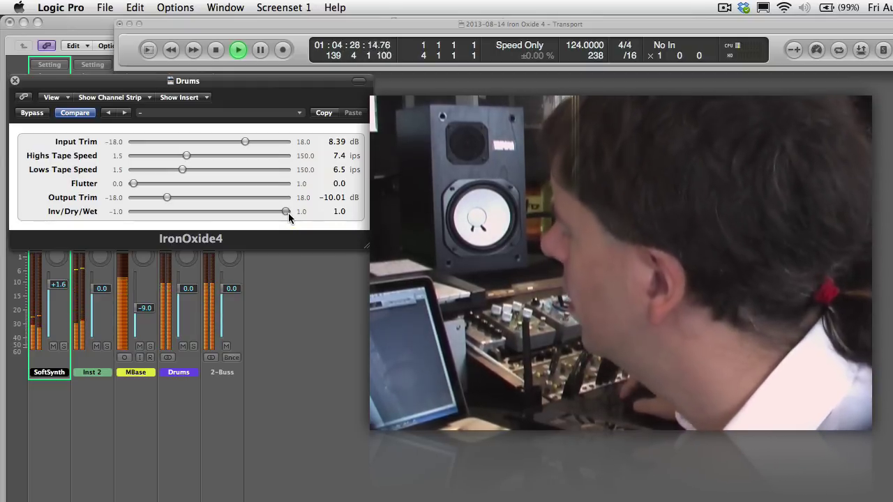
Set IronOxide4's Inv/Dry/Wet to −0.446 and Output Trim to −13.49 dB.
left_click_drag(288, 213, 164, 213)
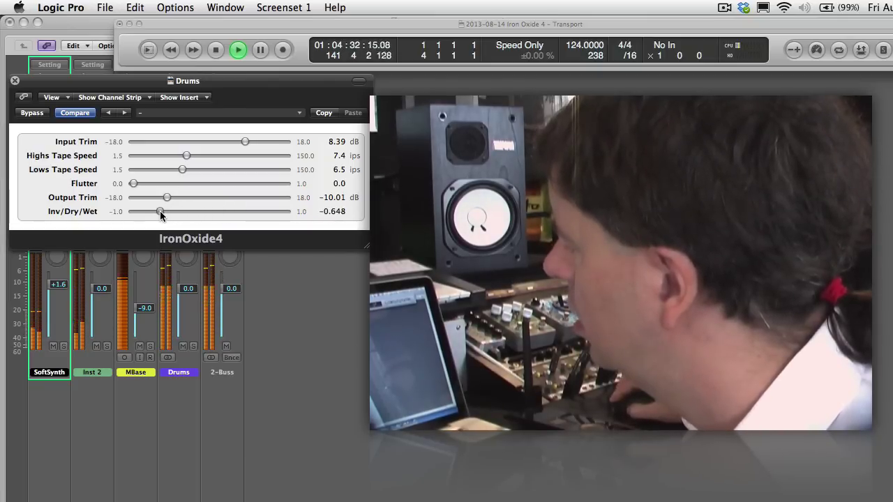
left_click_drag(159, 211, 172, 207)
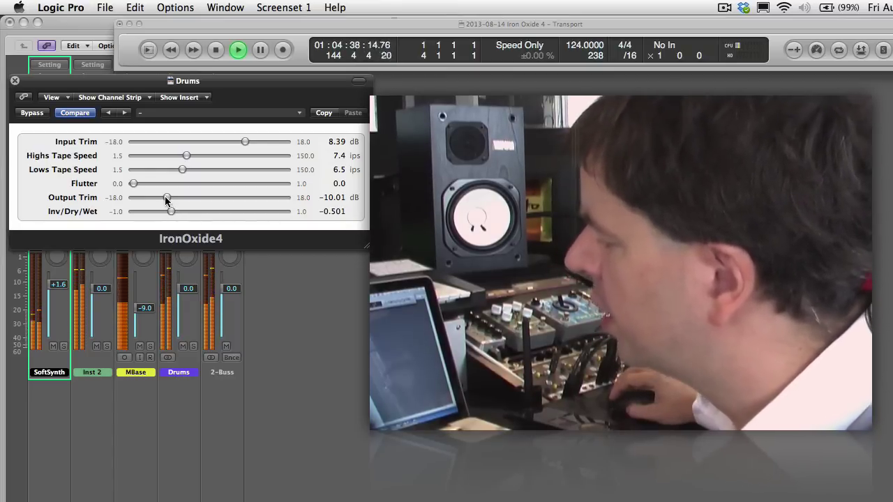
left_click_drag(166, 199, 131, 216)
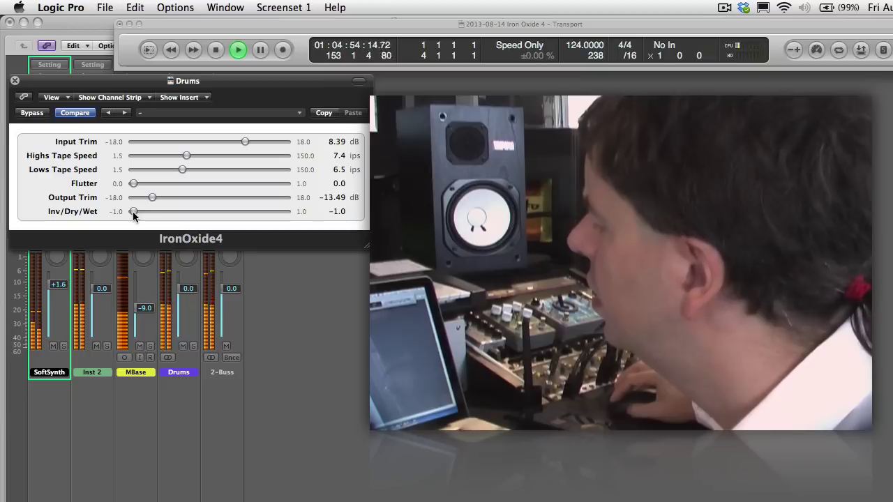
left_click_drag(136, 215, 198, 216)
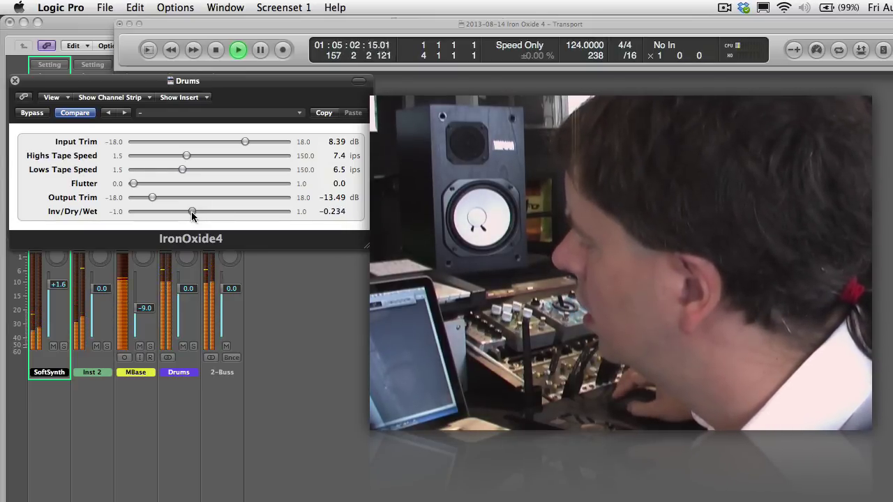
left_click_drag(192, 214, 175, 213)
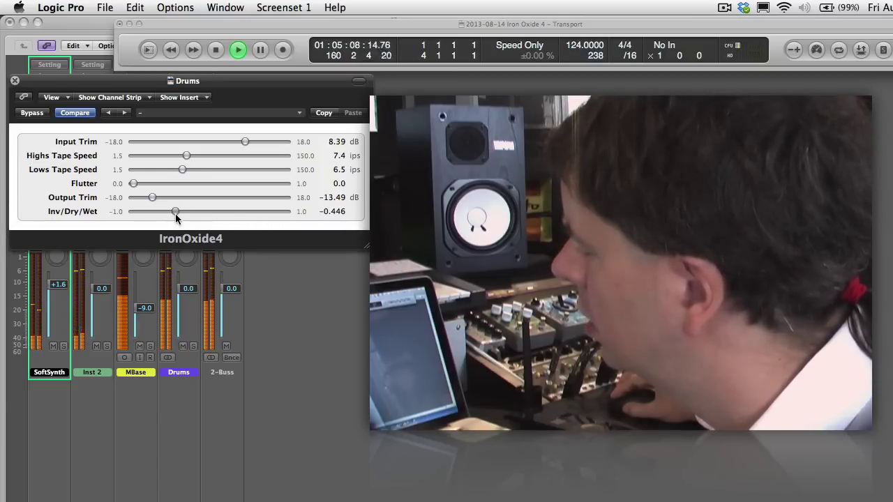
mouse_move(175, 214)
left_mouse_down()
mouse_move(167, 215)
mouse_move(175, 212)
left_mouse_up()
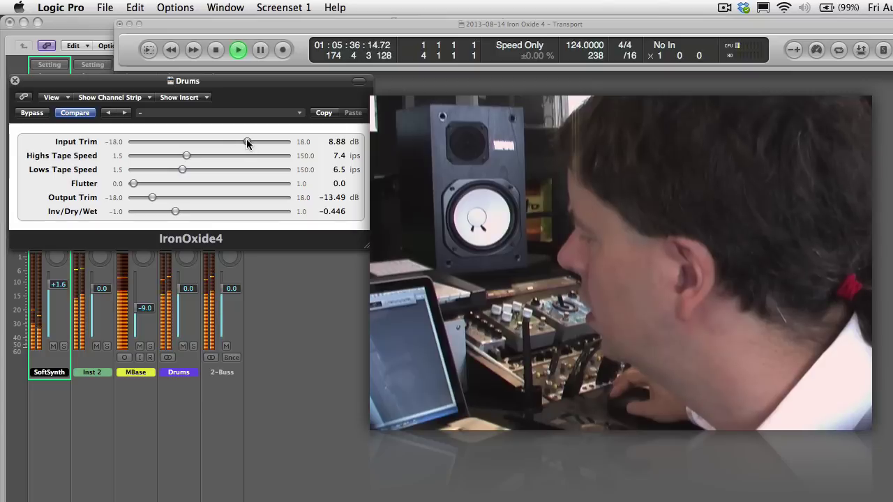
Raise Input Trim to 9.55 dB, nudge the mix to −0.363, and set Flutter to 0.296.
left_click_drag(249, 141, 250, 142)
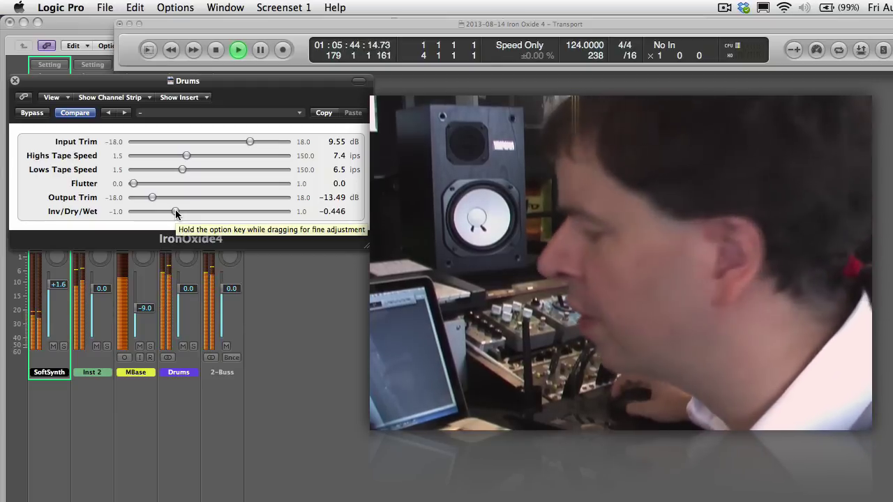
left_click_drag(175, 209, 181, 206)
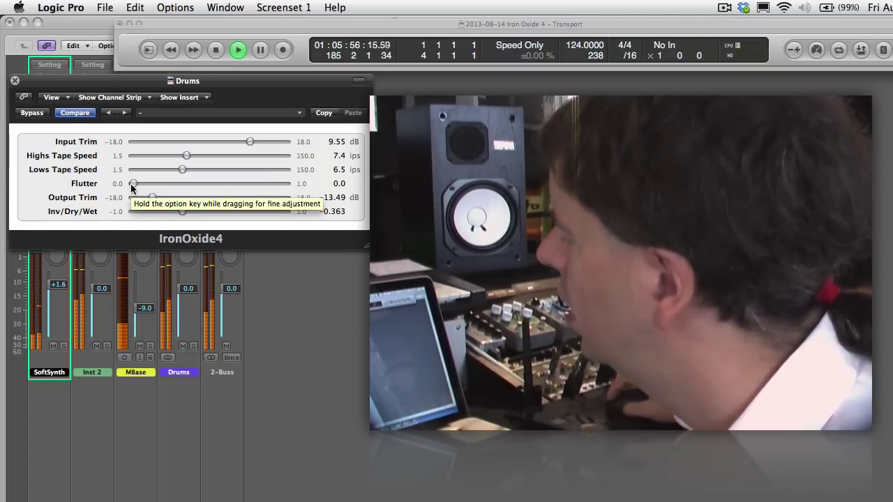
left_click_drag(131, 184, 215, 187)
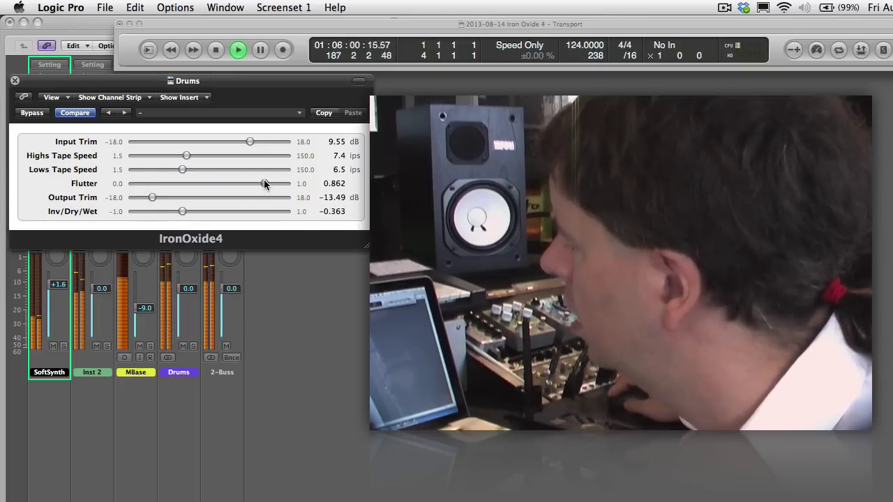
left_click_drag(263, 180, 178, 187)
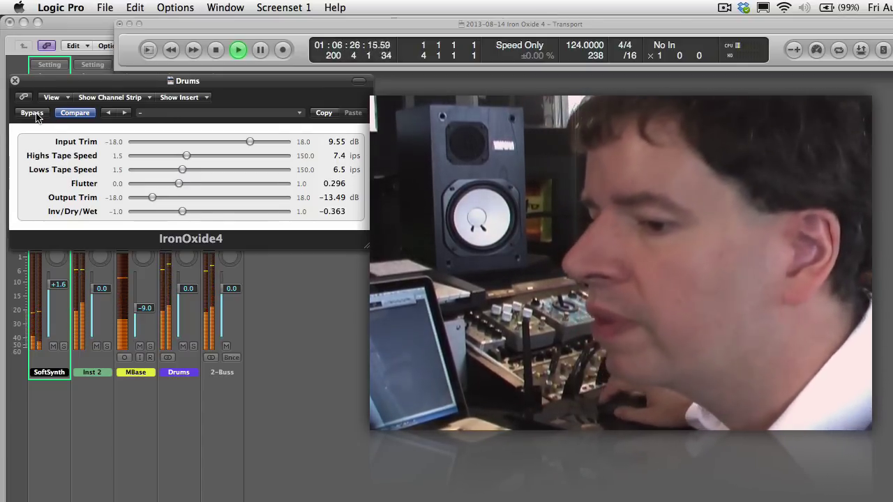
left_click(35, 115)
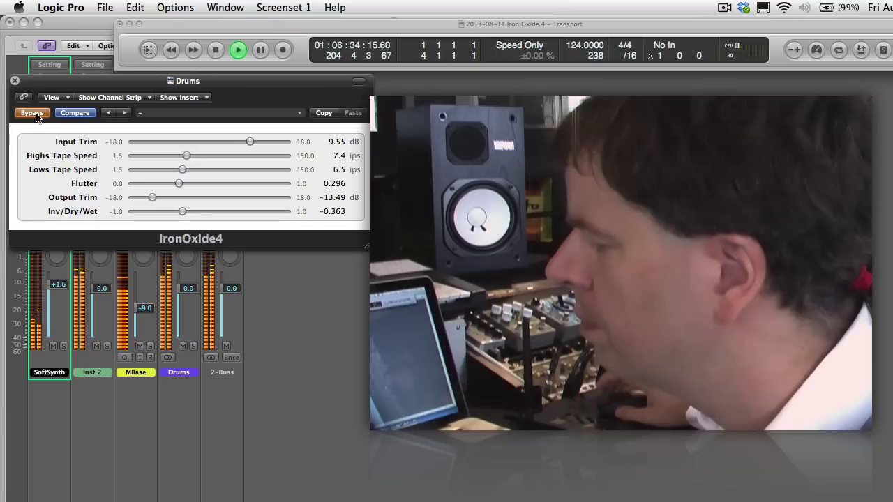
left_click(32, 113)
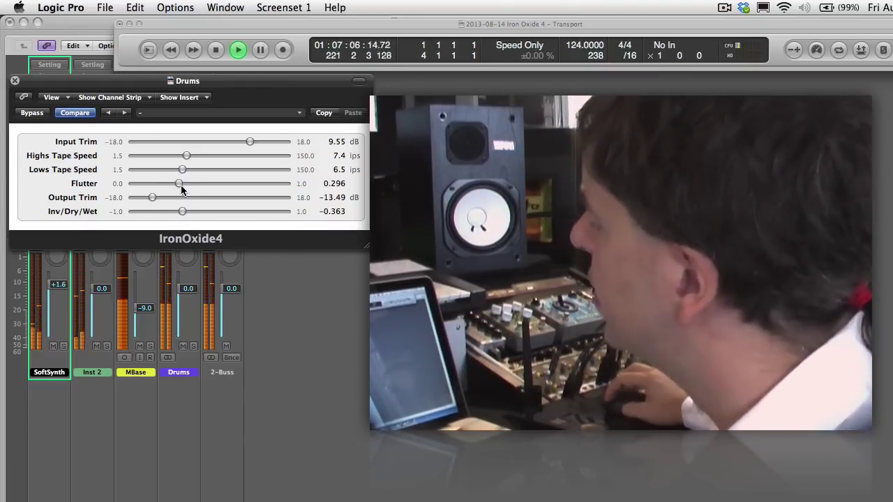
Set Input Trim 18.0 dB, Output −11.0 dB, Highs 19.2 ips and Lows 55.4 ips.
left_click_drag(182, 212, 296, 202)
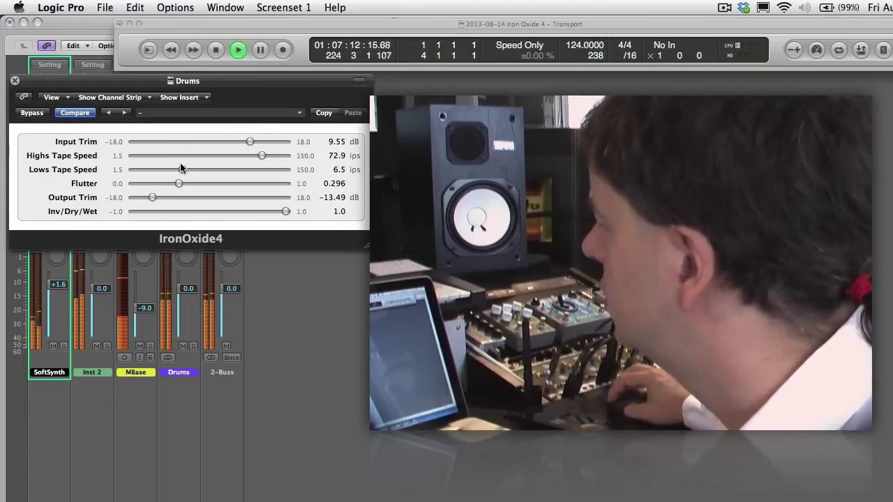
left_click_drag(250, 141, 300, 141)
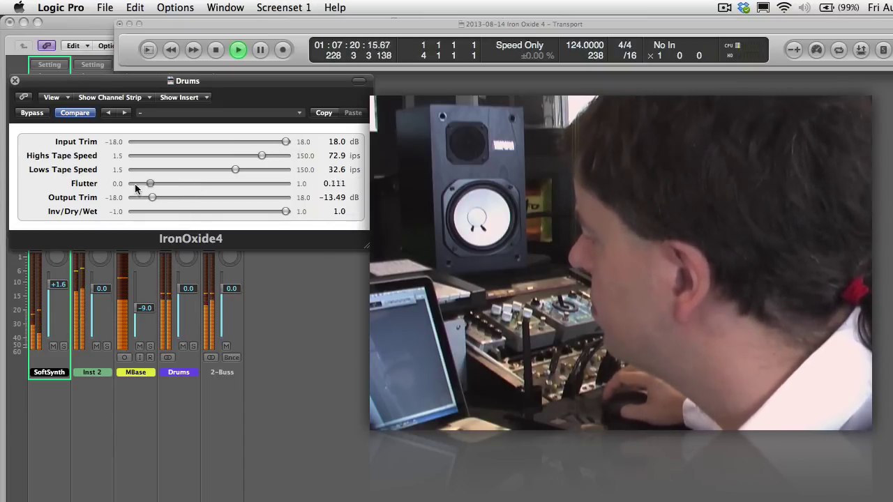
left_click_drag(164, 196, 162, 196)
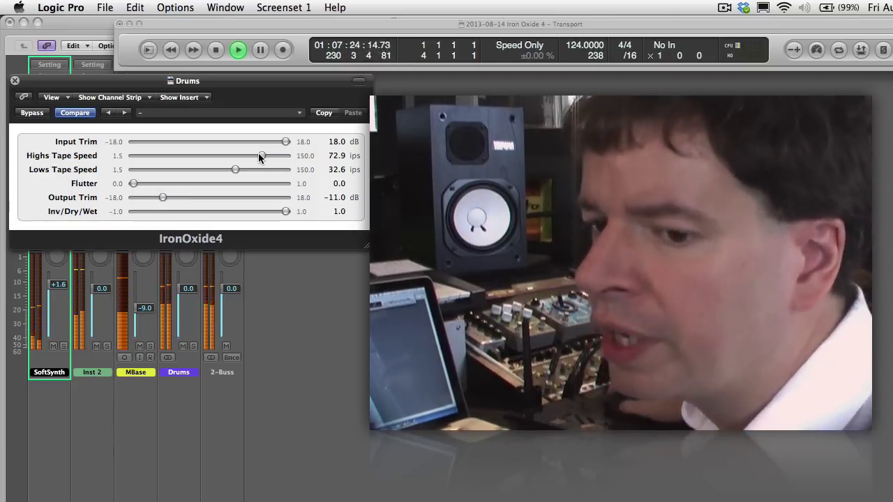
left_click_drag(259, 157, 258, 157)
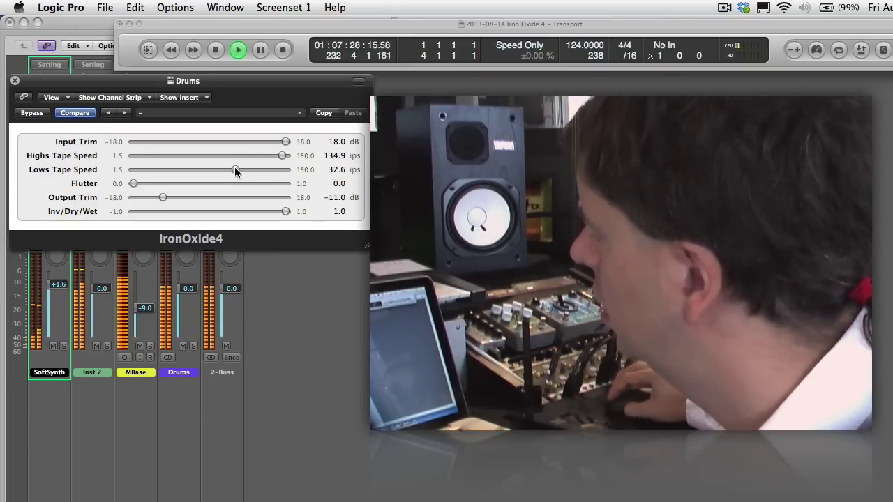
left_click_drag(247, 168, 217, 157)
Stop, rewind and restart playback from the top of the song.
left_click(216, 50)
left_click(215, 50)
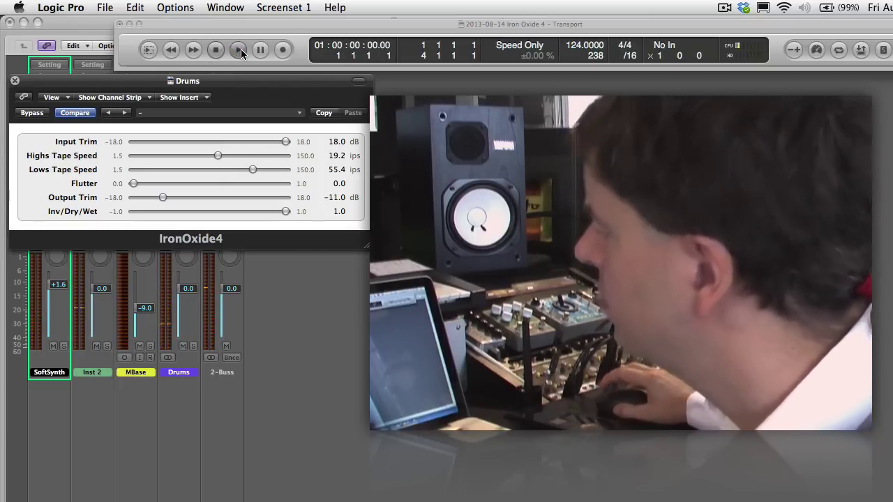
left_click(238, 50)
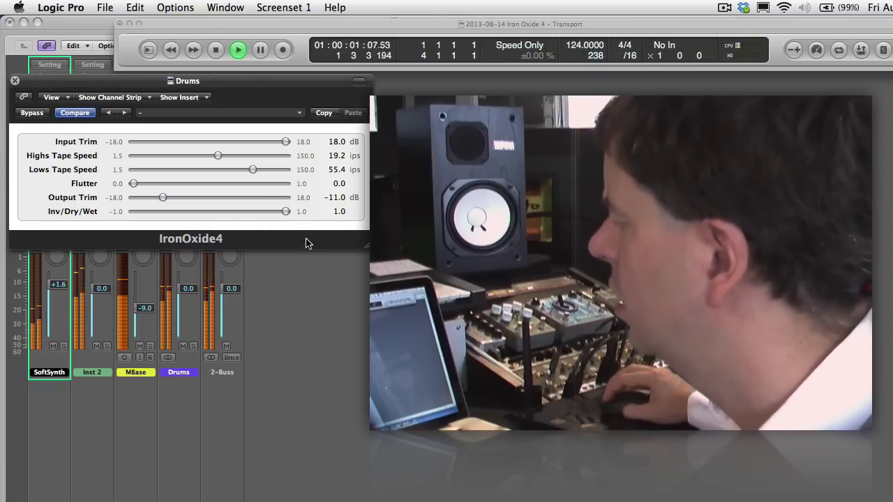
Set Flutter to 0.3, Output Trim to −8.19 dB and Inv/Dry/Wet to 0.309.
left_click_drag(135, 185, 179, 185)
left_click_drag(285, 211, 208, 210)
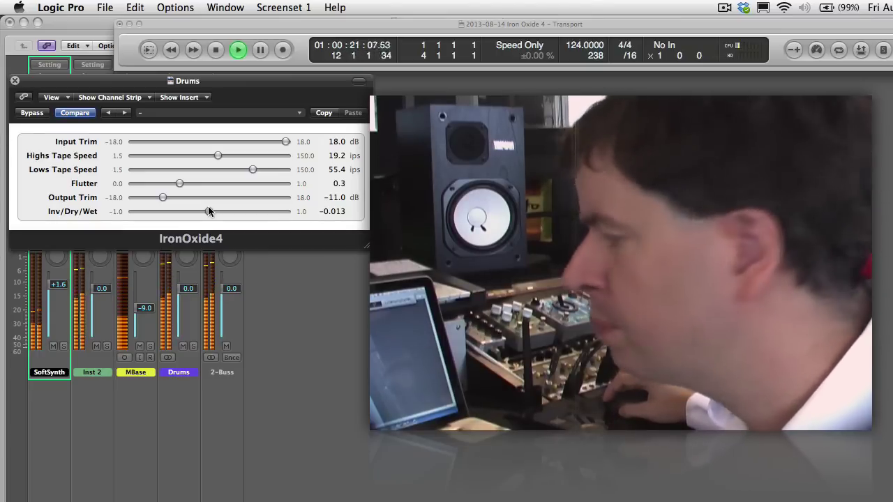
left_click_drag(208, 207, 246, 204)
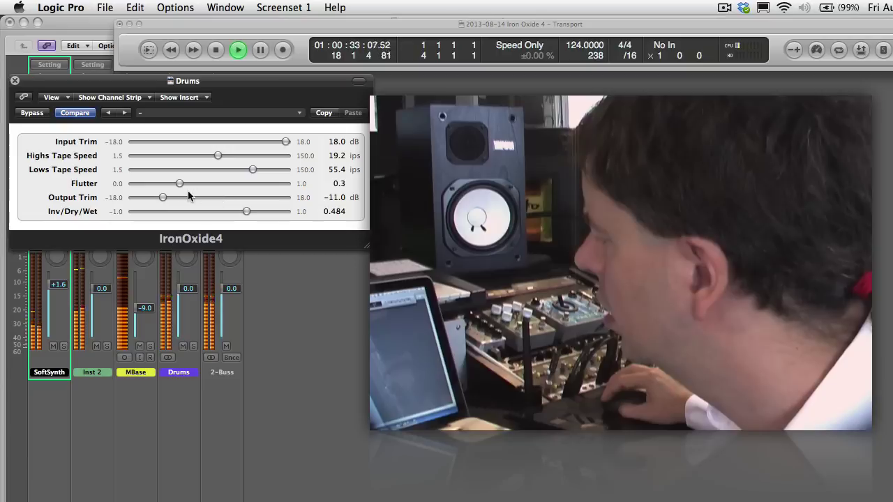
left_click_drag(164, 198, 174, 197)
left_click_drag(245, 211, 232, 212)
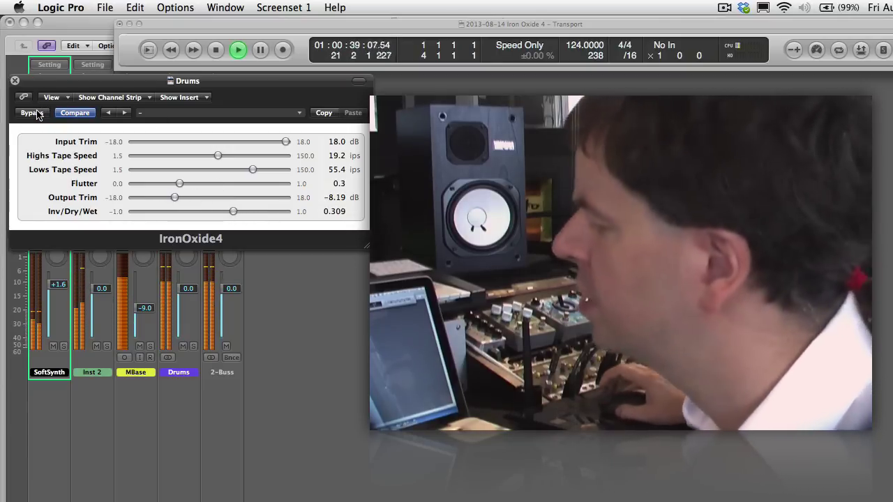
A/B IronOxide4 against the dry drums, then sweep Inv/Dry/Wet and leave it at 0.015.
left_click(31, 113)
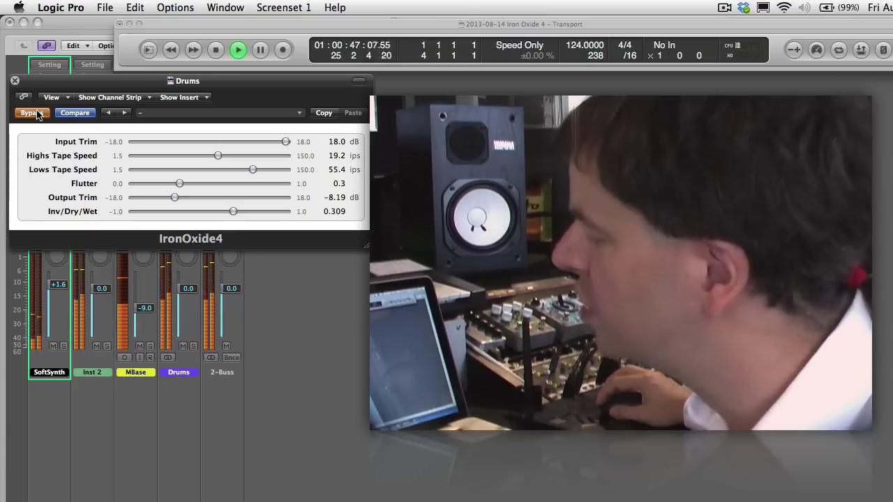
left_click(31, 113)
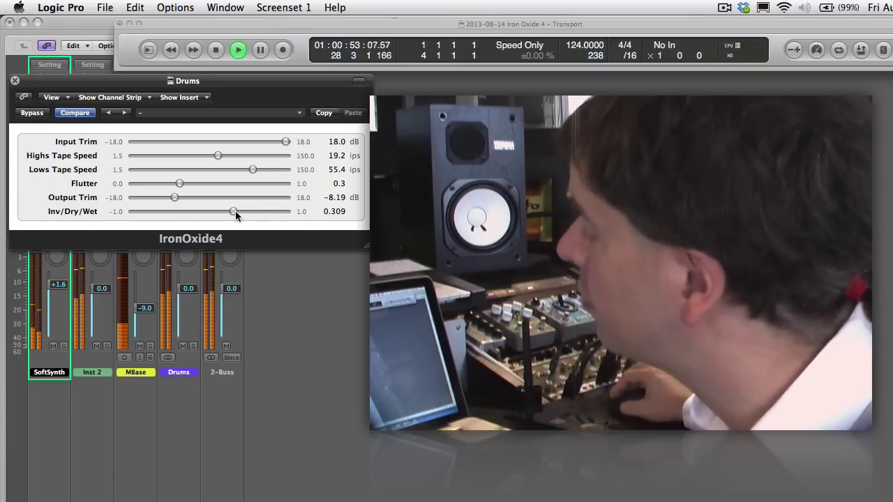
left_click_drag(235, 210, 242, 210)
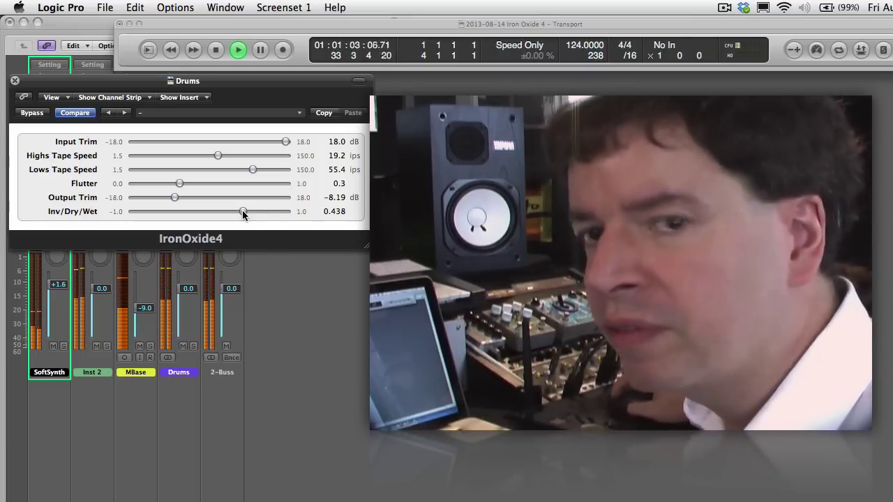
left_click_drag(242, 211, 199, 214)
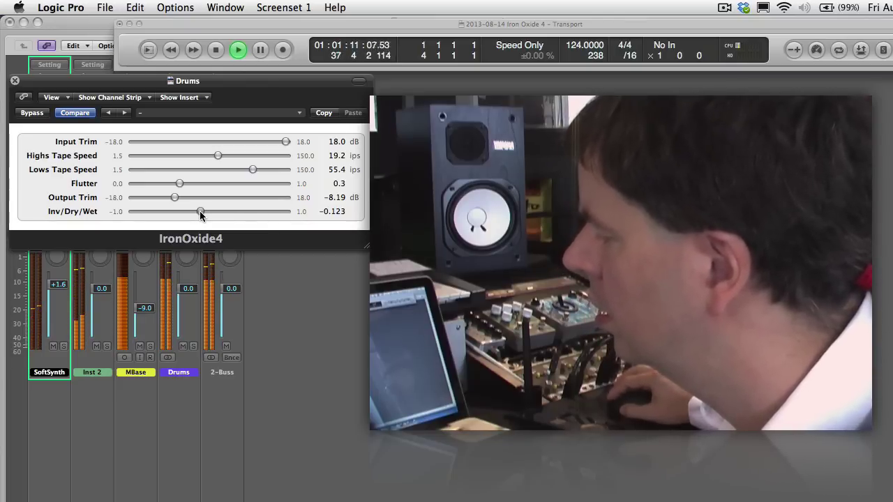
left_click_drag(200, 211, 198, 210)
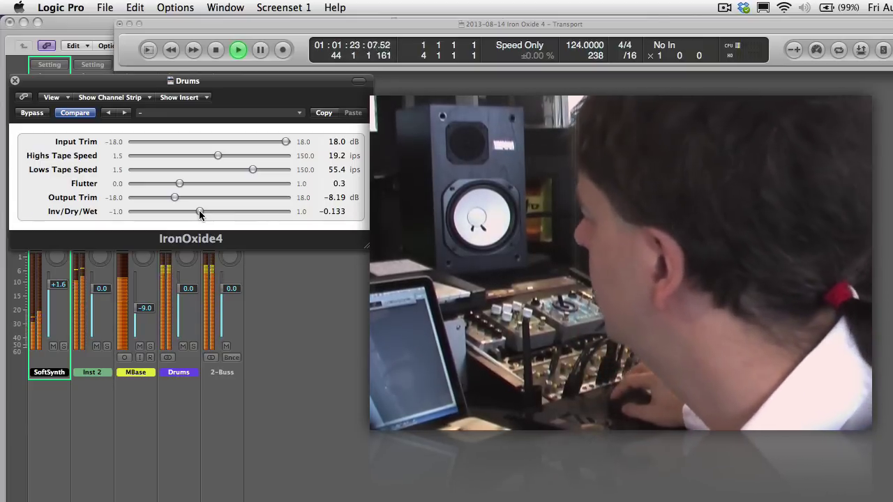
left_click_drag(199, 210, 212, 210)
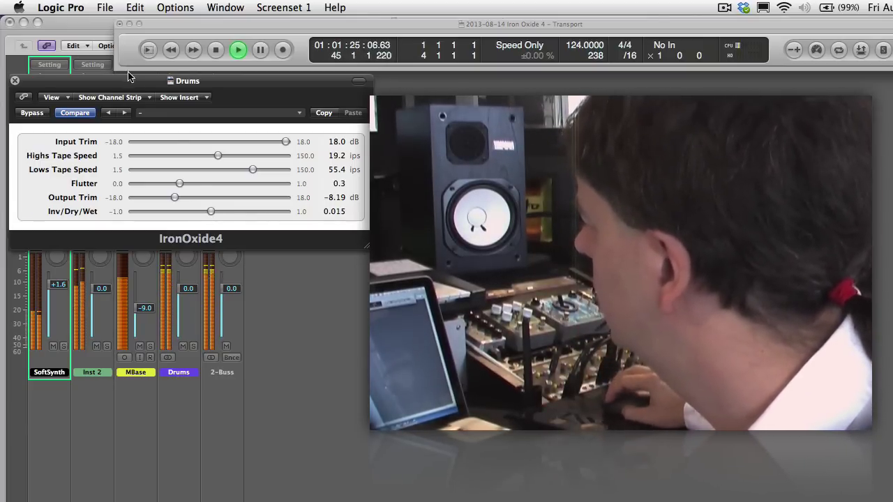
Bypass IronOxide4 and stop playback at bar 46.
left_click(32, 115)
left_click(216, 49)
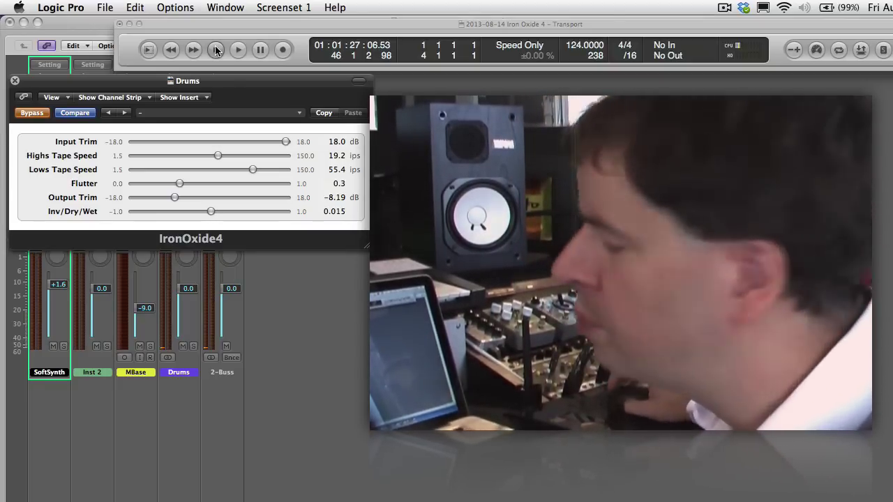
Lower Lows Tape Speed to 19.6 ips, restart playback, and re-enable IronOxide4.
left_click(213, 50)
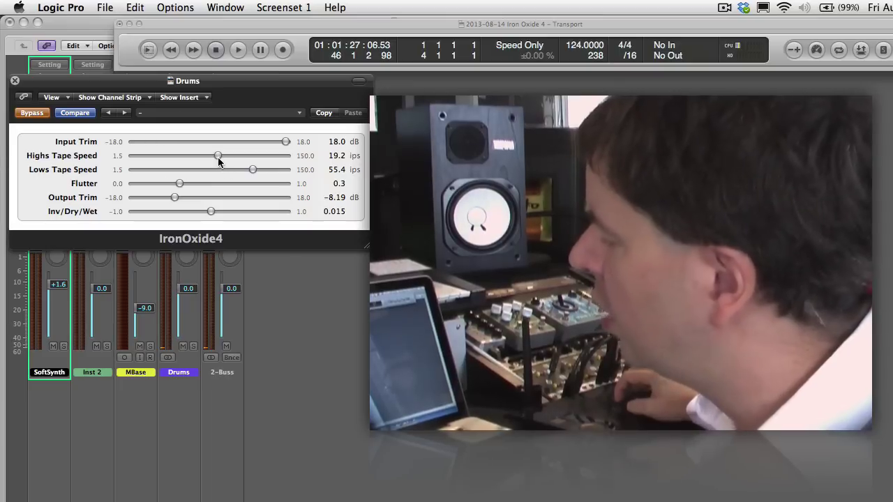
left_click_drag(228, 169, 219, 171)
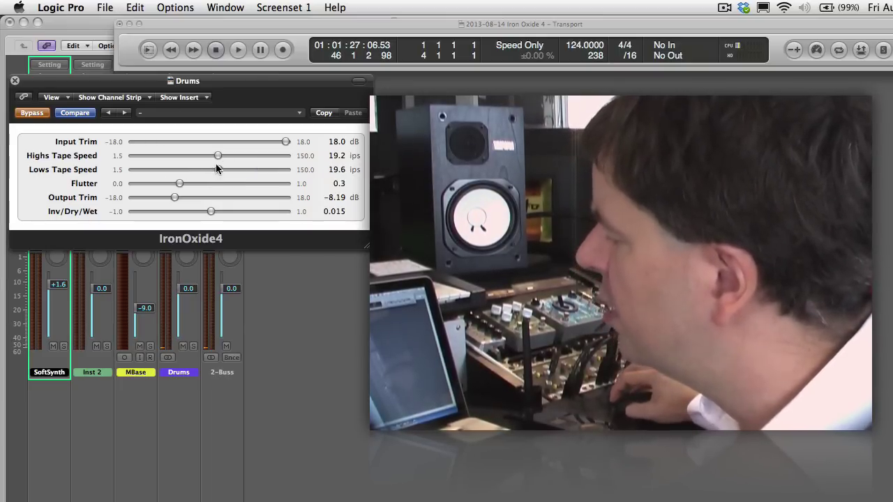
left_click(237, 49)
mouse_move(211, 212)
left_mouse_down()
mouse_move(288, 211)
mouse_move(212, 211)
left_mouse_up()
left_click(31, 112)
Set Input Trim 6.73 dB, Flutter 0.236 and a fully wet 1.0 mix, then bypass.
left_click_drag(200, 142, 238, 141)
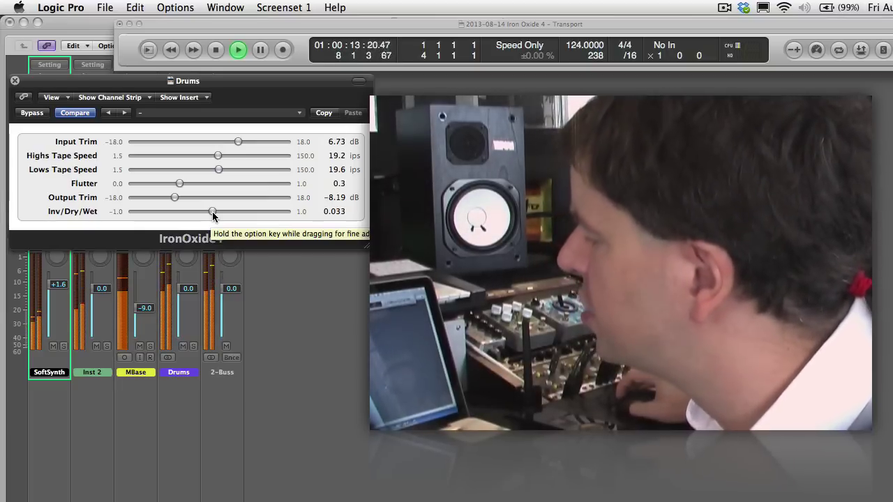
left_click_drag(181, 184, 169, 184)
left_click_drag(212, 210, 286, 210)
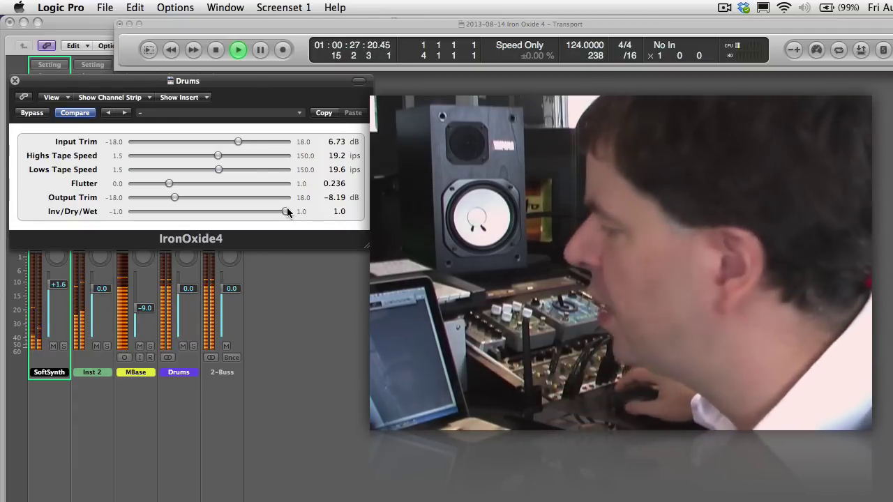
left_click(34, 113)
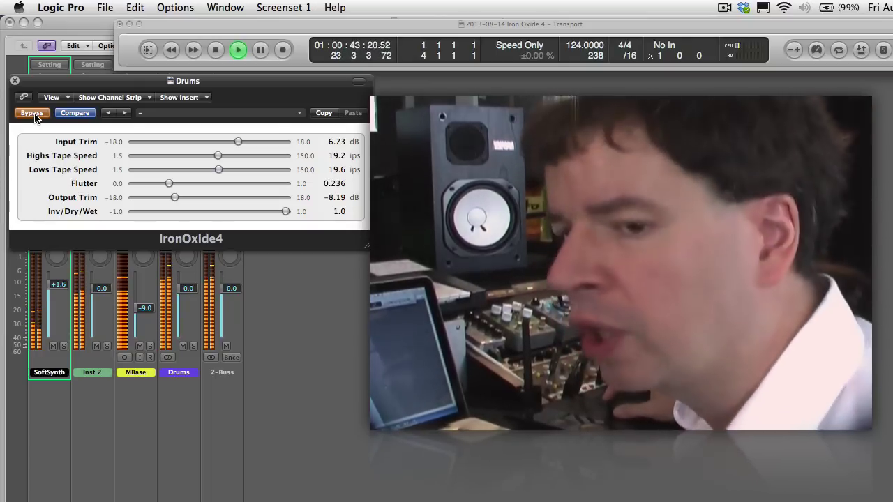
Re-enable IronOxide4 and stop playback at bar 26.
left_click(31, 113)
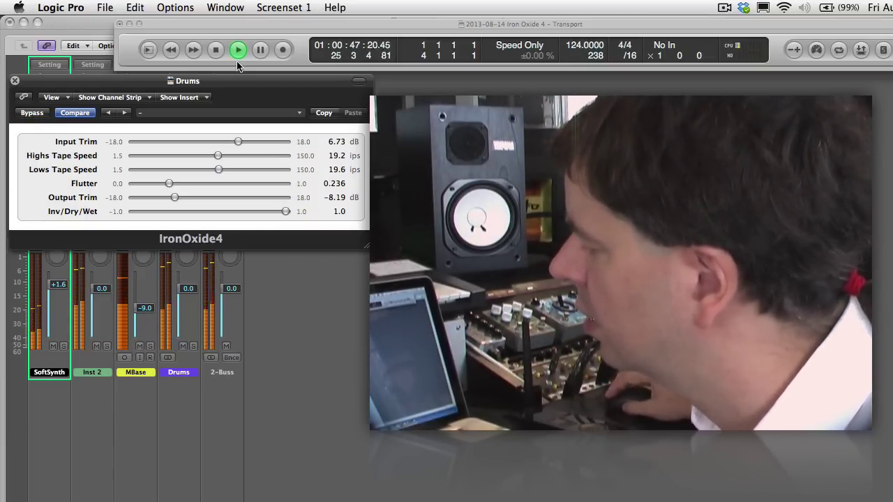
left_click(217, 50)
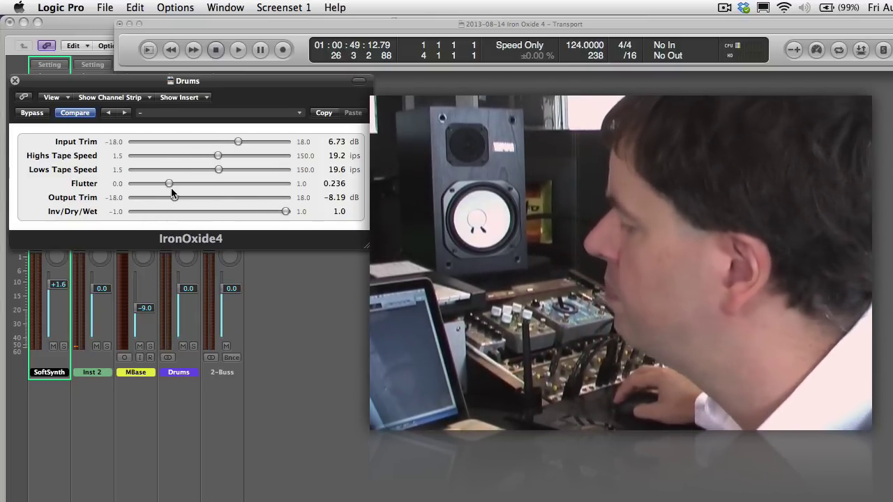
Lower IronOxide4's Inv/Dry/Wet from 1.0 to −0.059.
left_click_drag(207, 212, 206, 212)
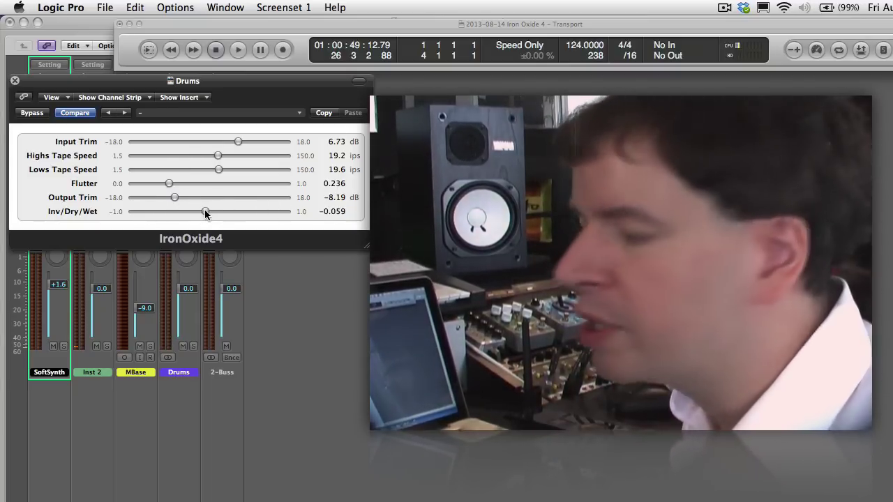